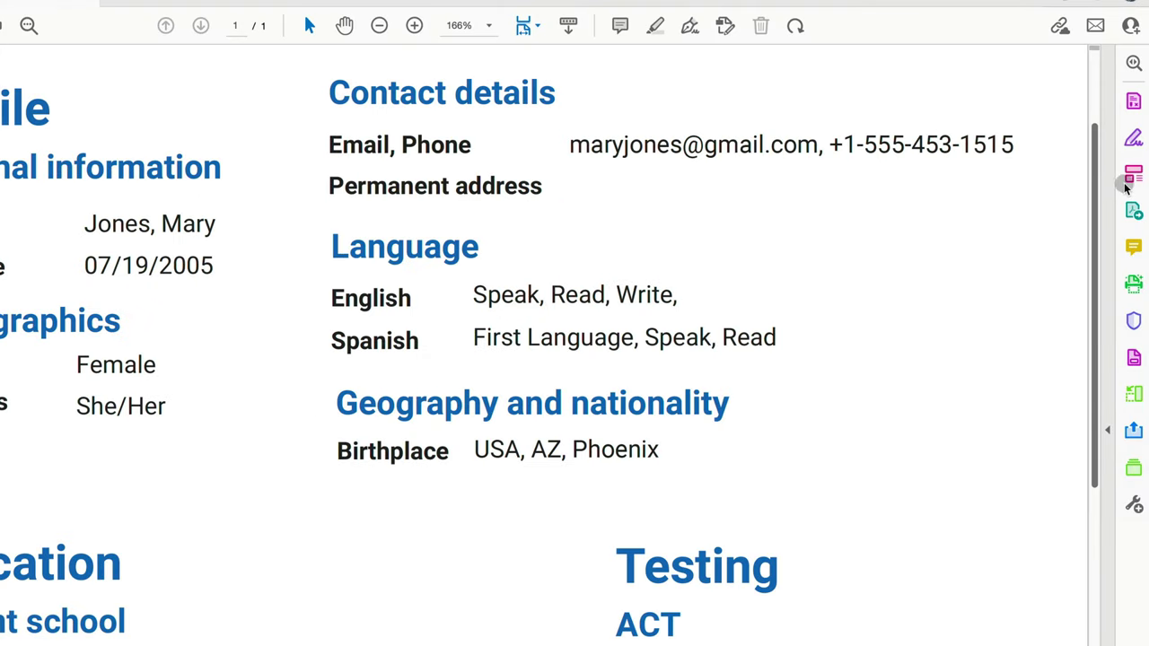
Step: In Edit PDF, add a new street address line after the phone number in the email and phone box
{"action": "left_click", "coordinate": [1133, 174]}
{"action": "left_click", "coordinate": [792, 164]}
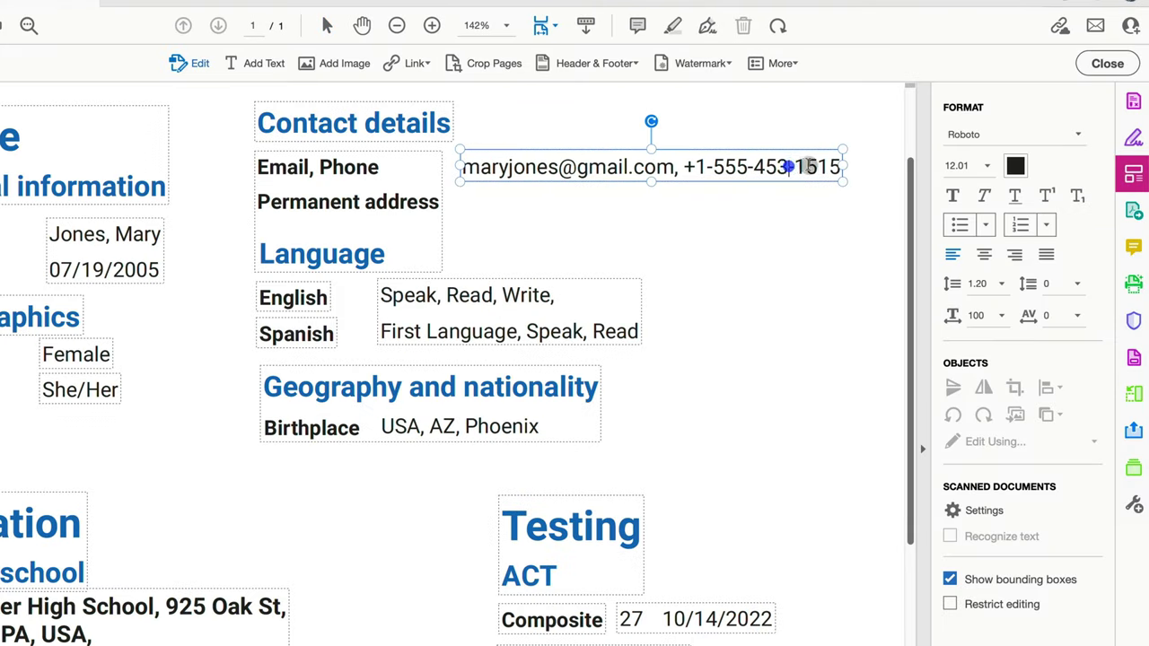
{"action": "left_click", "coordinate": [834, 169]}
{"action": "key", "text": "Return"}
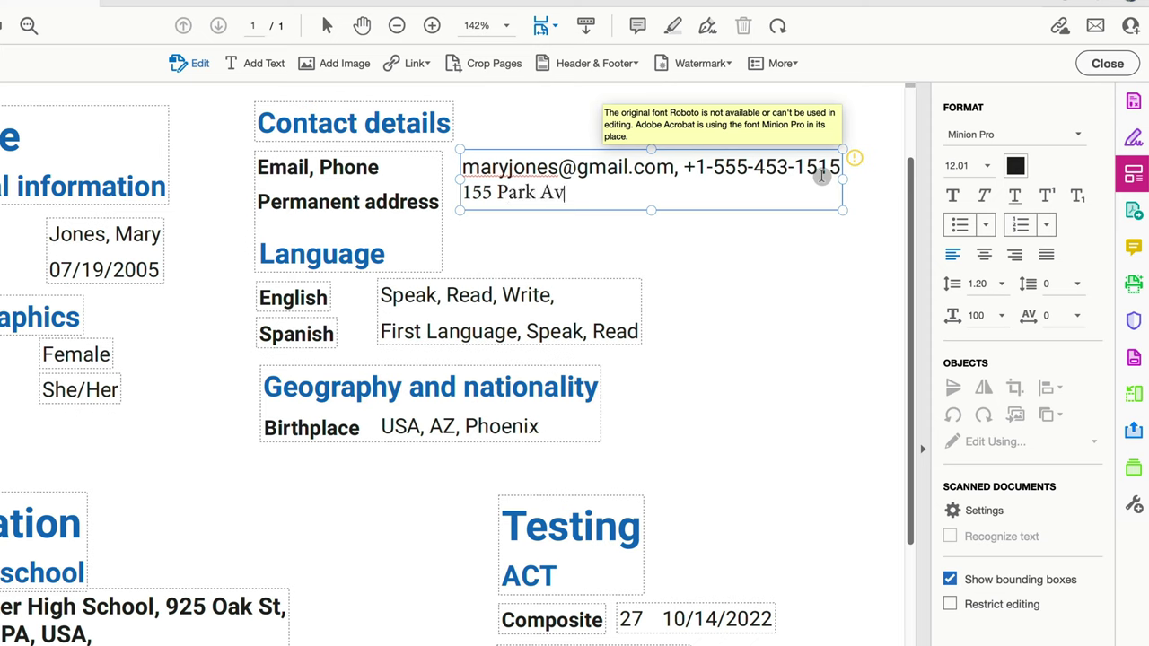
{"action": "left_click", "coordinate": [789, 228]}
Step: Compare fonts: the address line shows substitute Minion Pro, not the email line's Roboto
{"action": "left_click", "coordinate": [567, 196]}
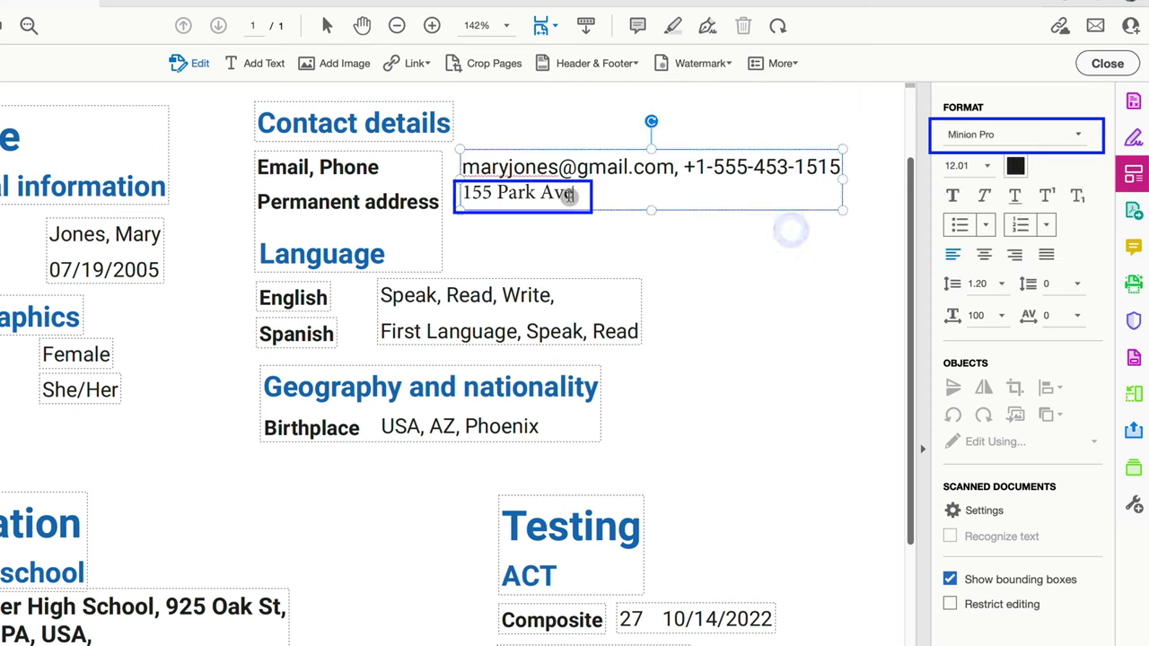
{"action": "left_click", "coordinate": [564, 197]}
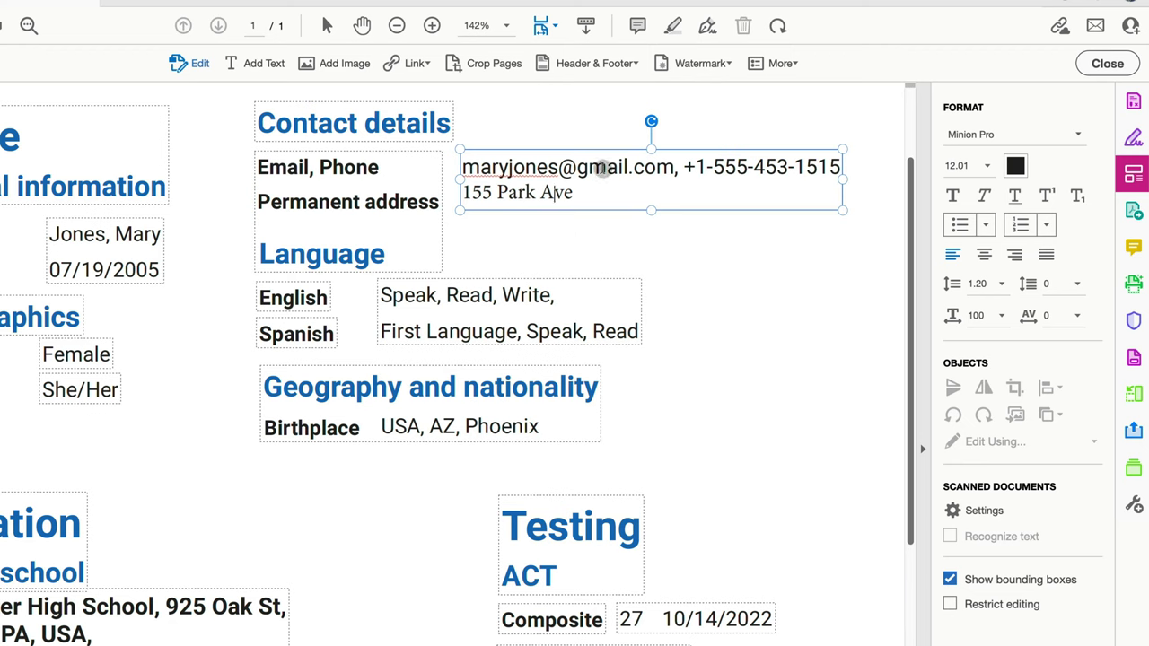
{"action": "left_click", "coordinate": [602, 167]}
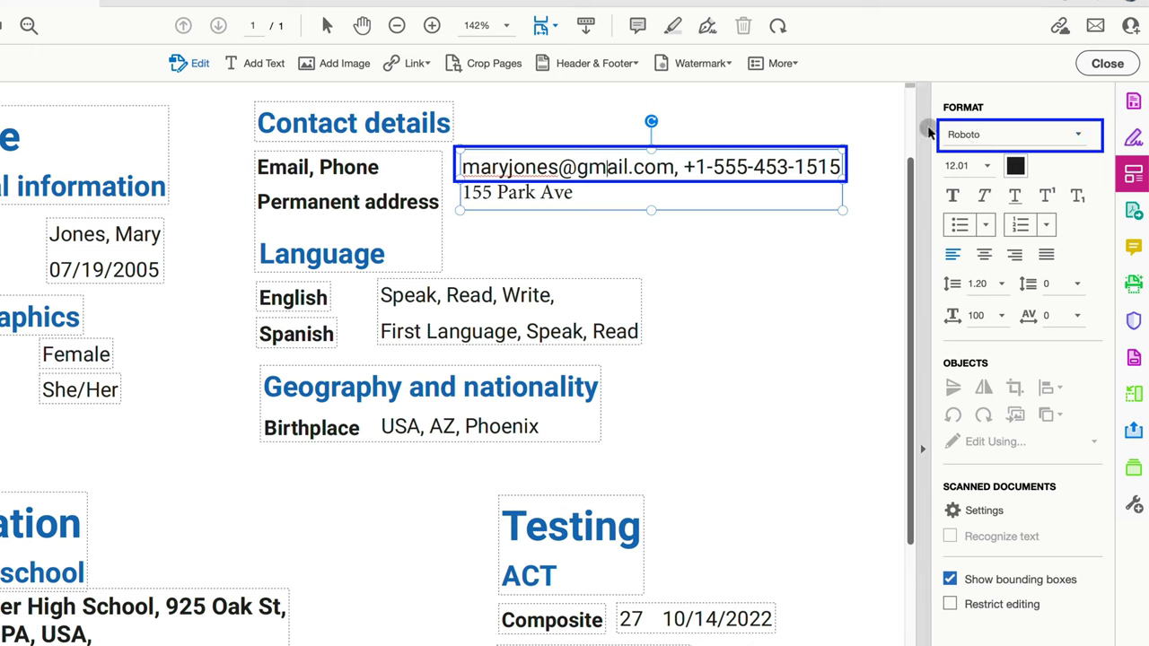
Step: Select the address line, search the font list for 'Roboto' and apply Roboto Mono
{"action": "left_click", "coordinate": [529, 192]}
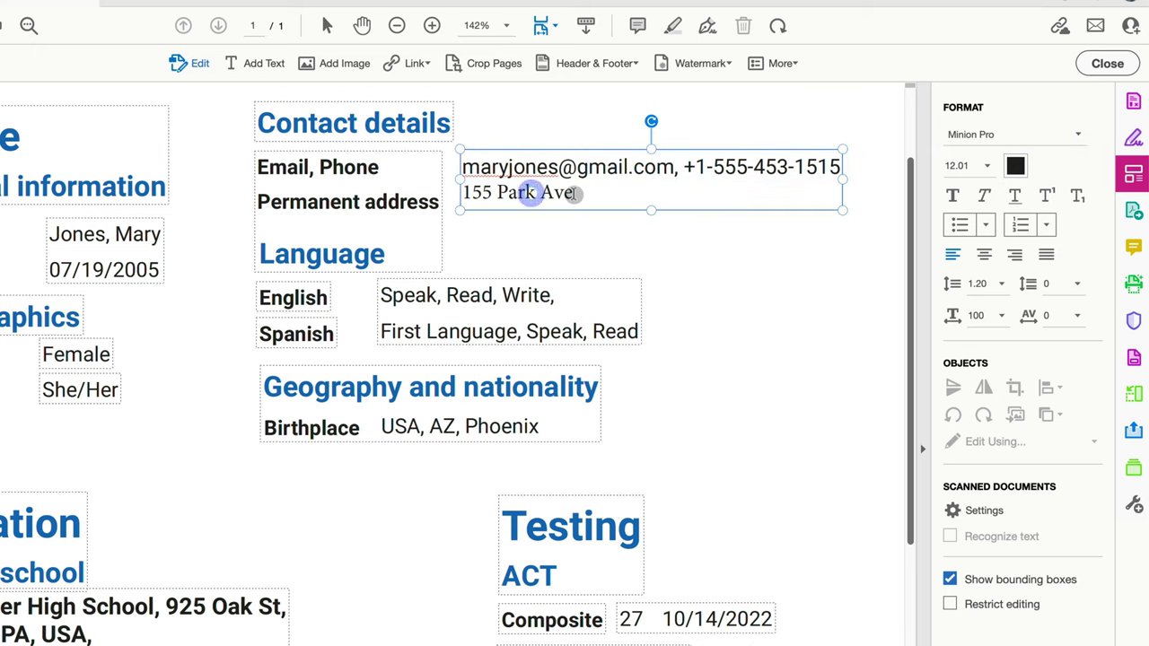
{"action": "left_click_drag", "start_coordinate": [571, 192], "coordinate": [448, 195]}
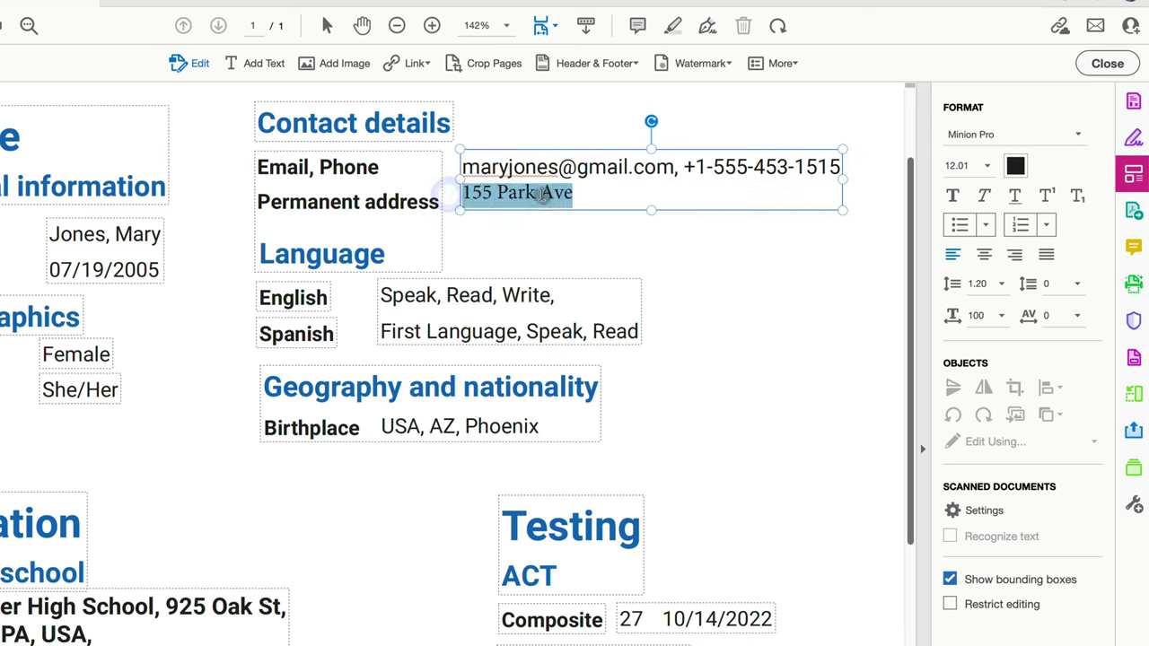
{"action": "left_click", "coordinate": [1076, 133]}
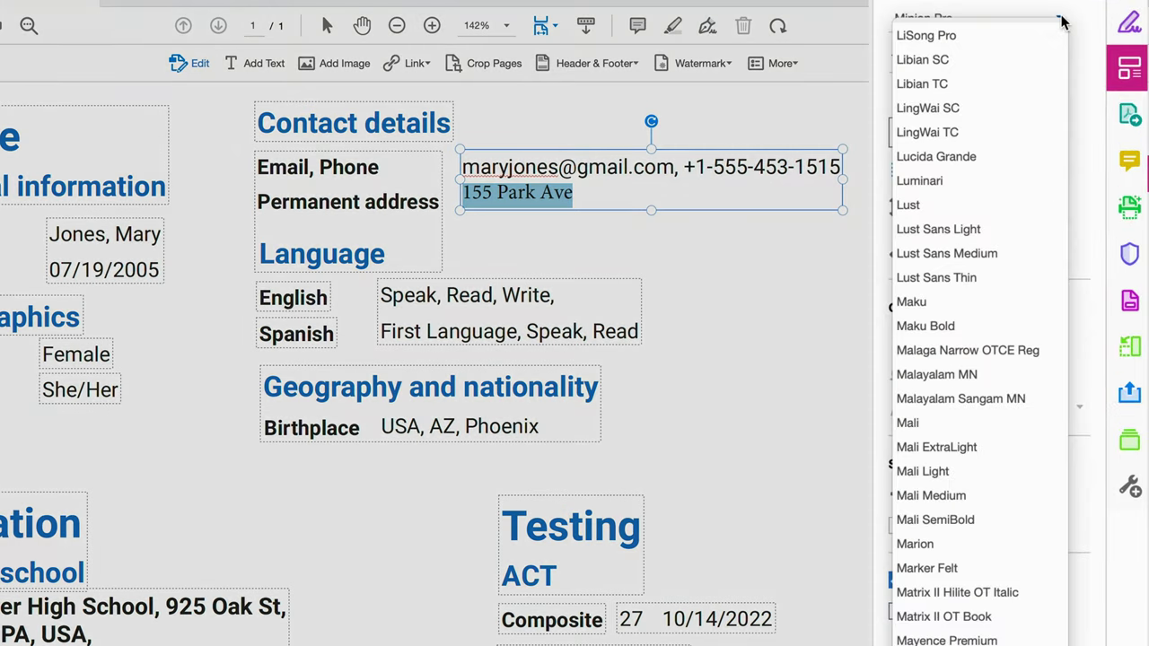
{"action": "type", "text": "Roboto Condensed"}
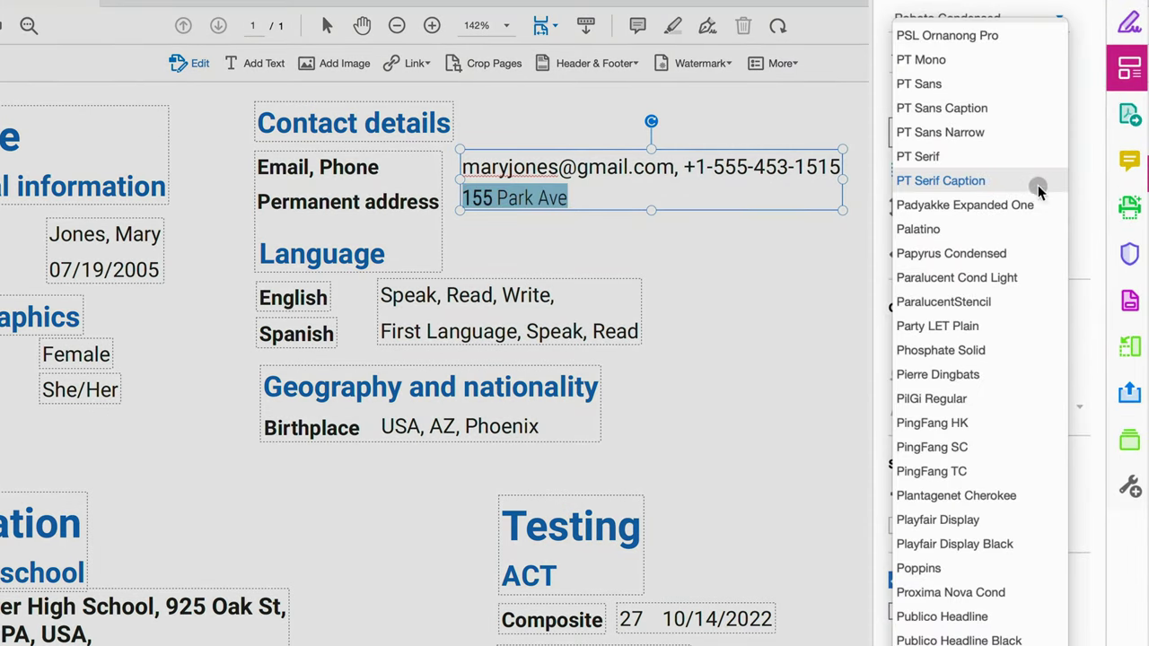
{"action": "scroll", "coordinate": [956, 513], "scroll_direction": "down", "scroll_amount": 3}
{"action": "scroll", "coordinate": [956, 513], "scroll_direction": "down", "scroll_amount": 5}
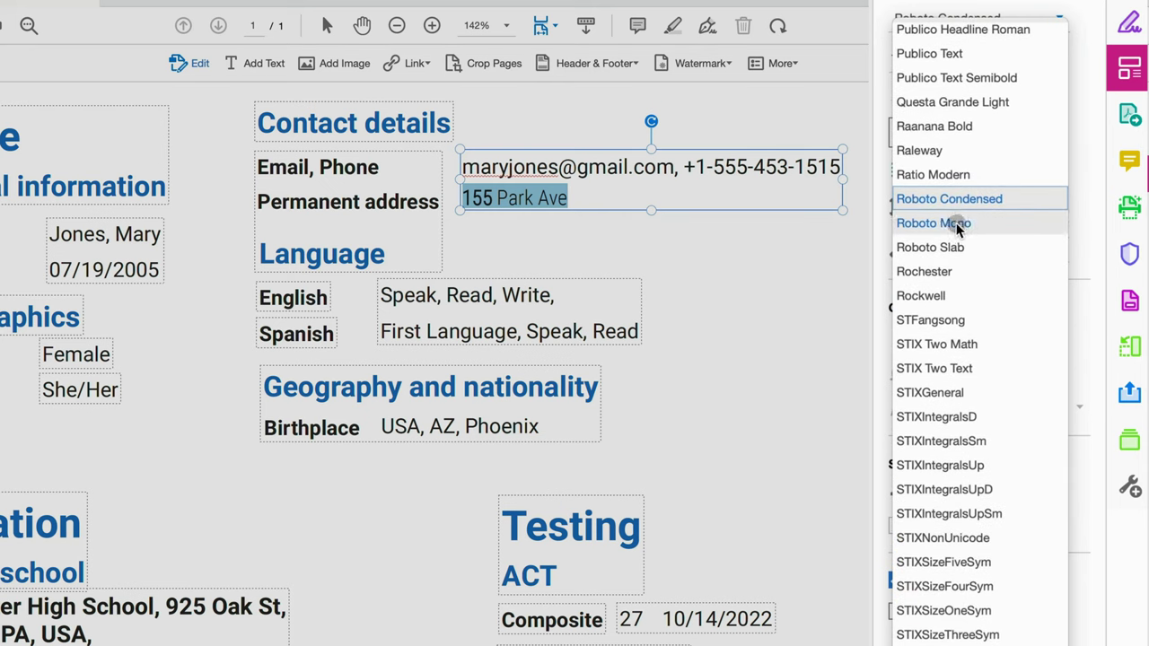
{"action": "left_click", "coordinate": [957, 224]}
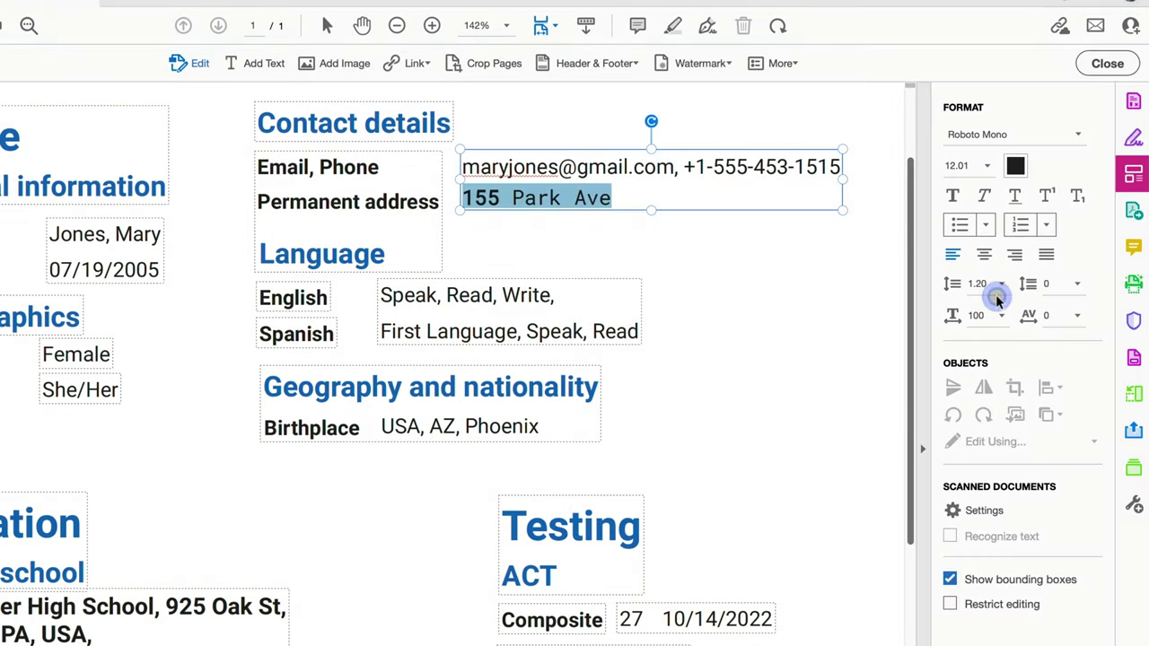
{"action": "left_click", "coordinate": [618, 199]}
{"action": "left_click_drag", "start_coordinate": [618, 199], "coordinate": [457, 197]}
Step: Delete the address line and copy the email and phone box down into the Permanent address row
{"action": "key", "text": "Delete"}
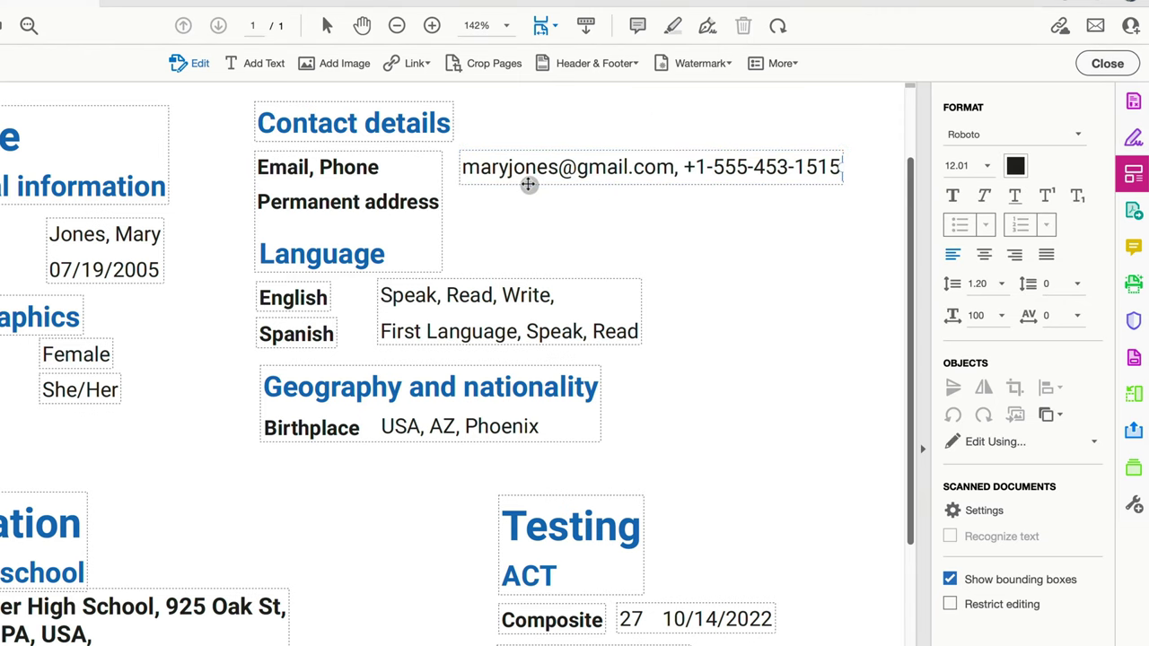
{"action": "left_click", "coordinate": [529, 184]}
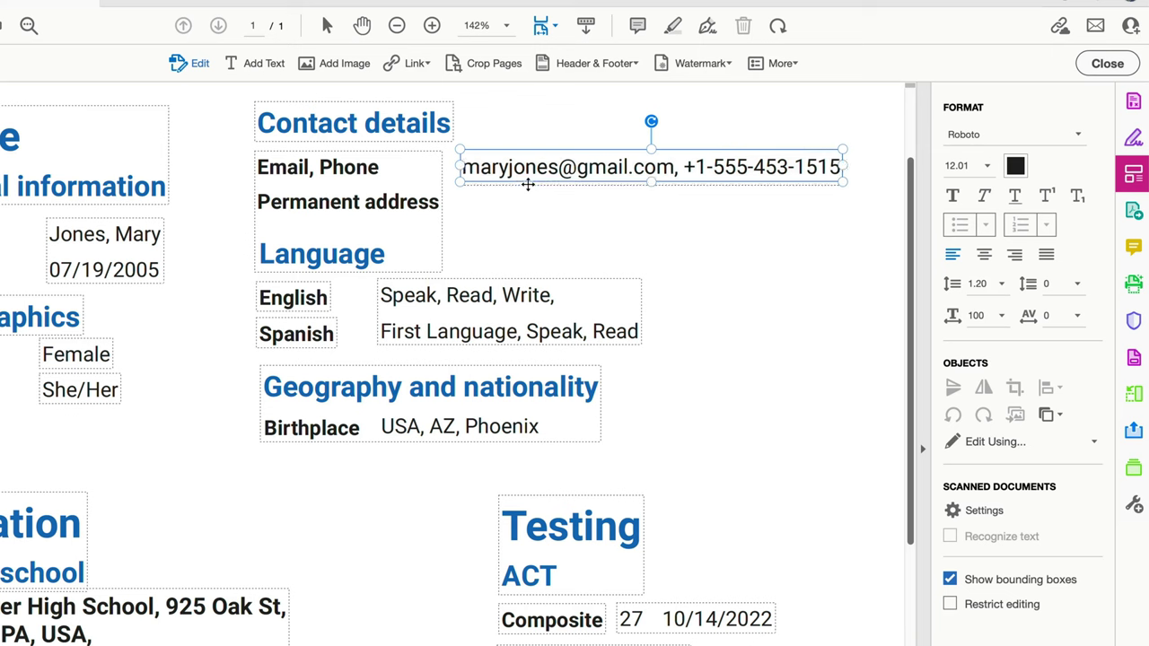
{"action": "left_click_drag", "start_coordinate": [528, 185], "coordinate": [528, 223]}
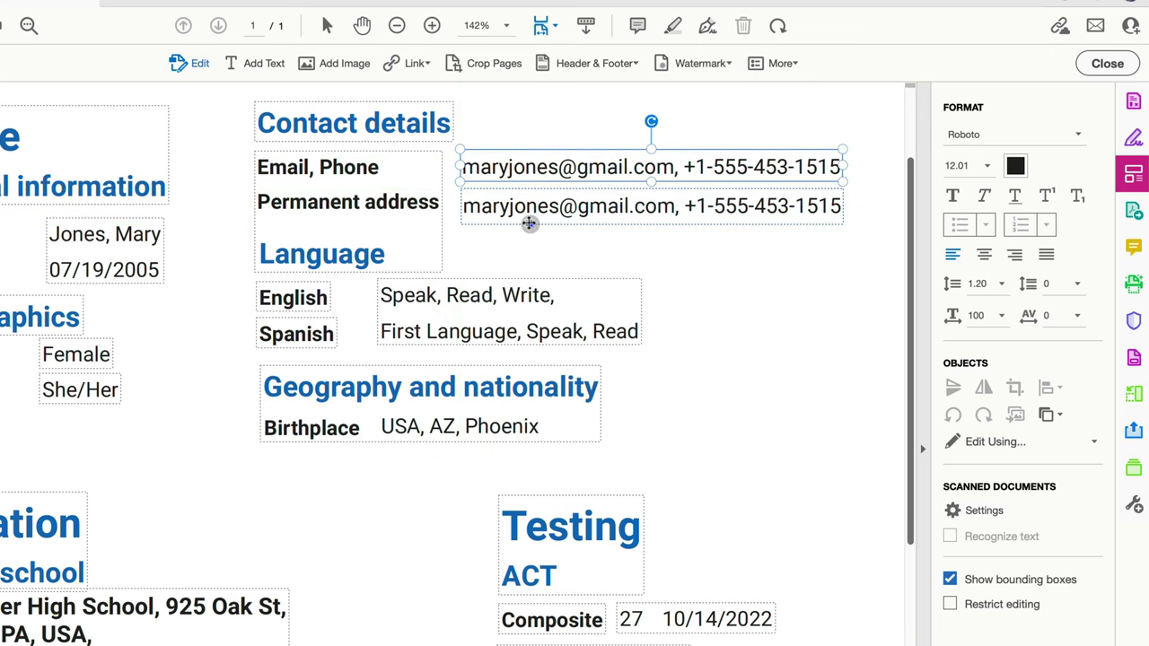
Step: Replace the copied box's text with the street address and select the whole line
{"action": "triple_click", "coordinate": [531, 206]}
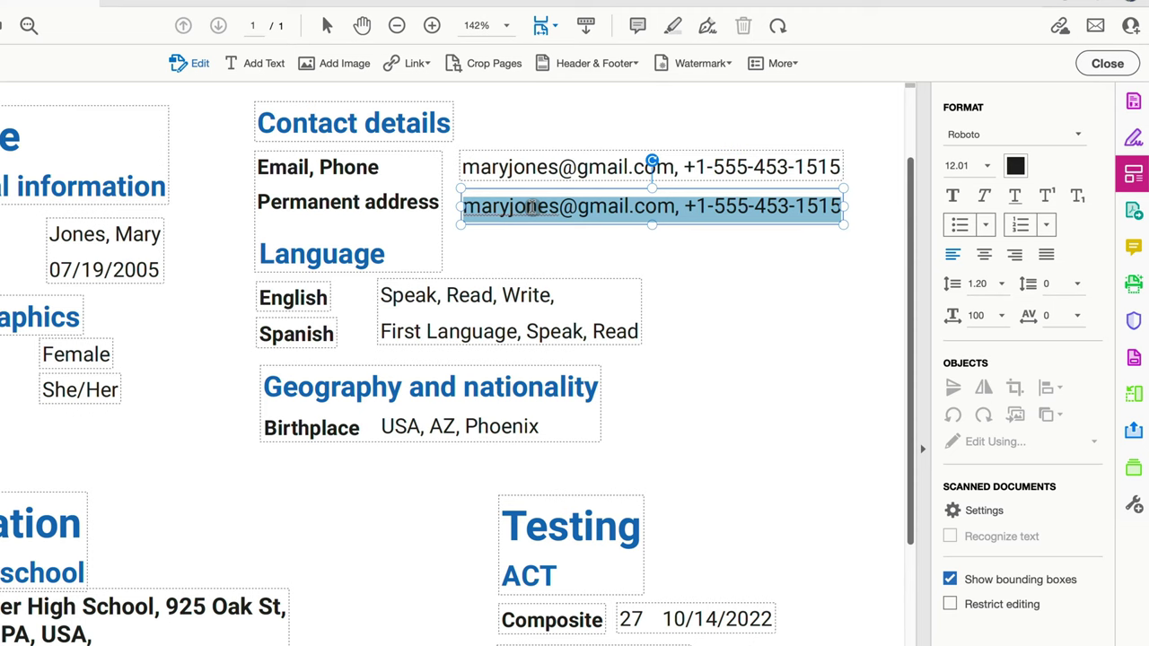
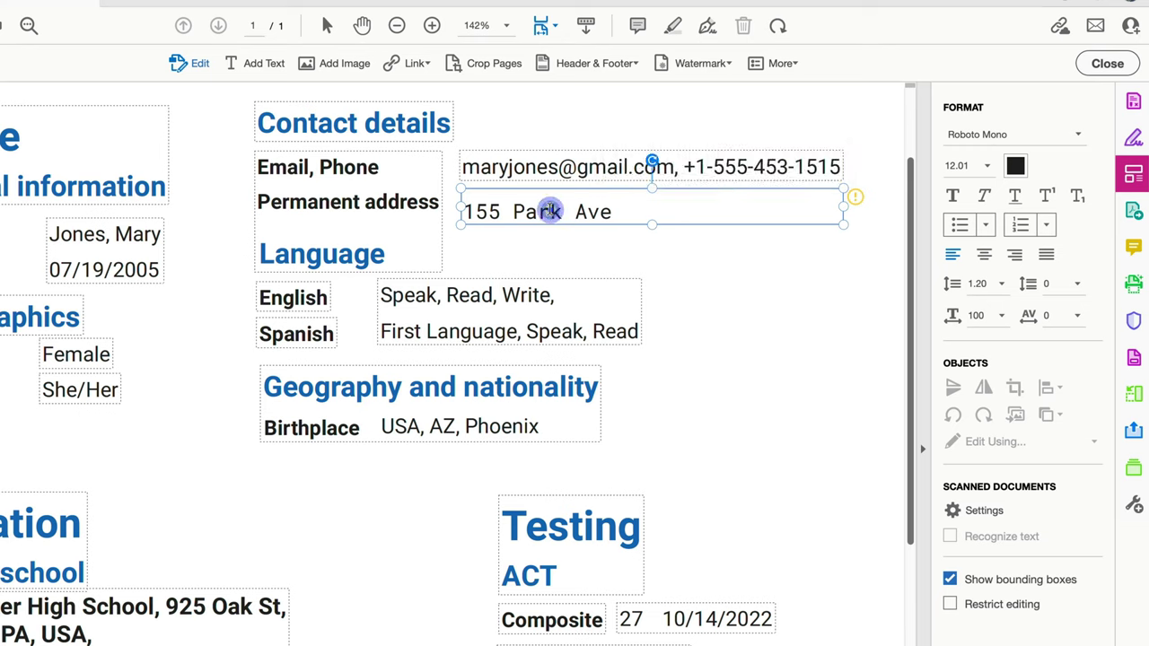
{"action": "double_click", "coordinate": [550, 210]}
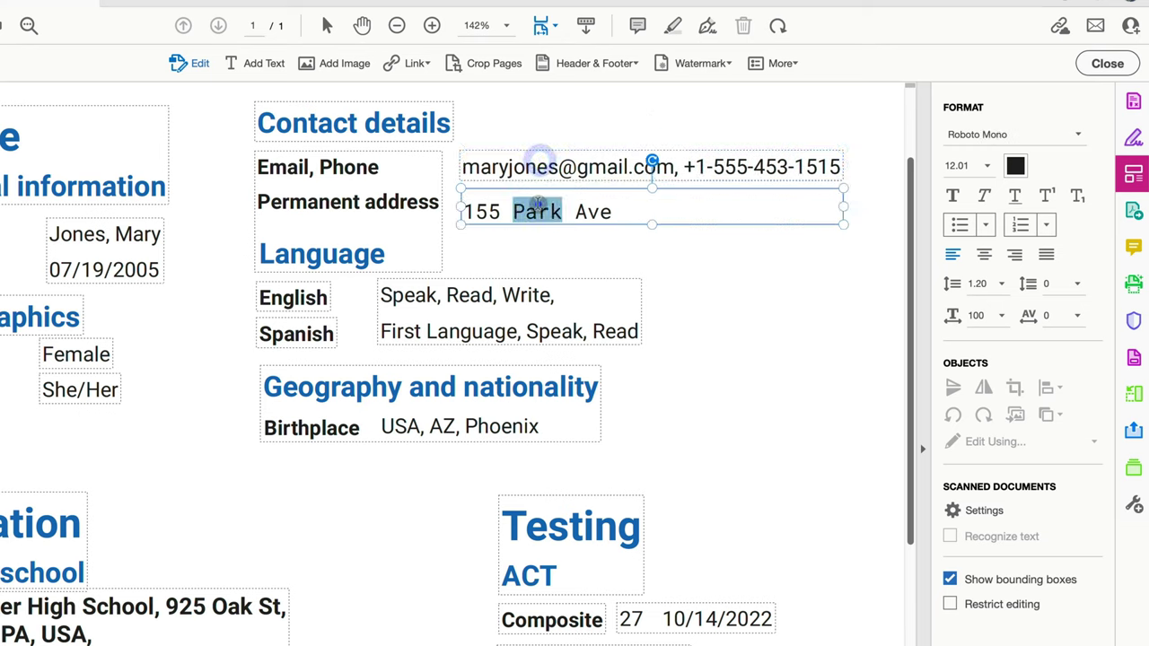
{"action": "triple_click", "coordinate": [538, 209]}
Step: Delete the copied box, add a new text box beside Permanent address with the street address, and select it
{"action": "key", "text": "Delete"}
{"action": "left_click", "coordinate": [256, 60]}
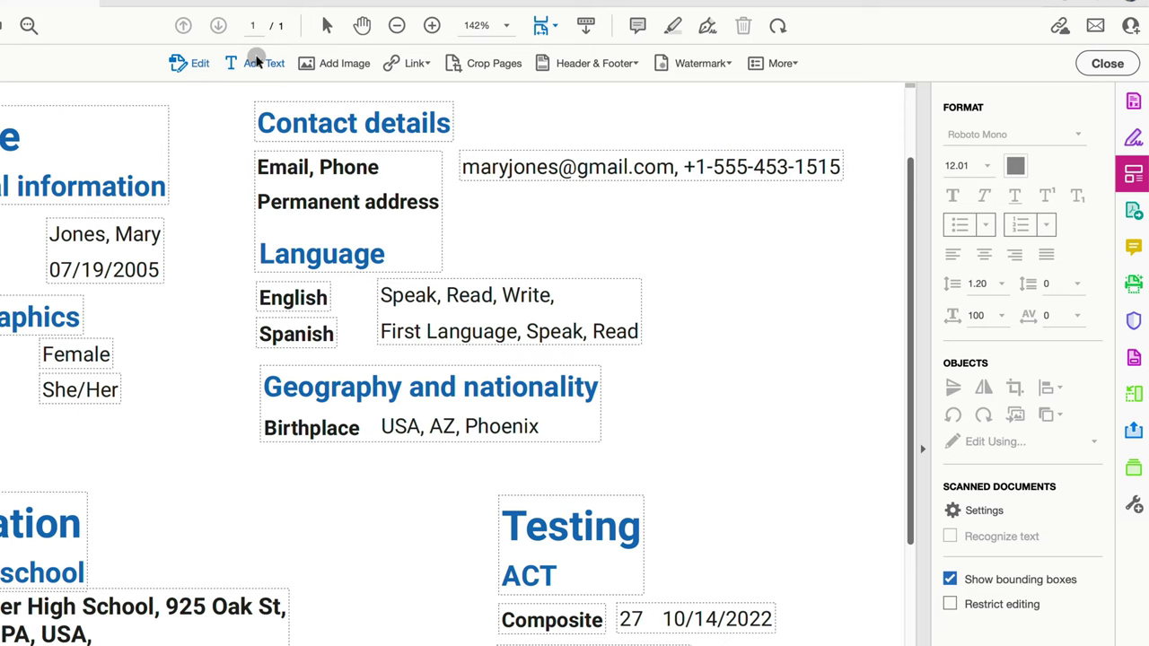
{"action": "left_click", "coordinate": [464, 201]}
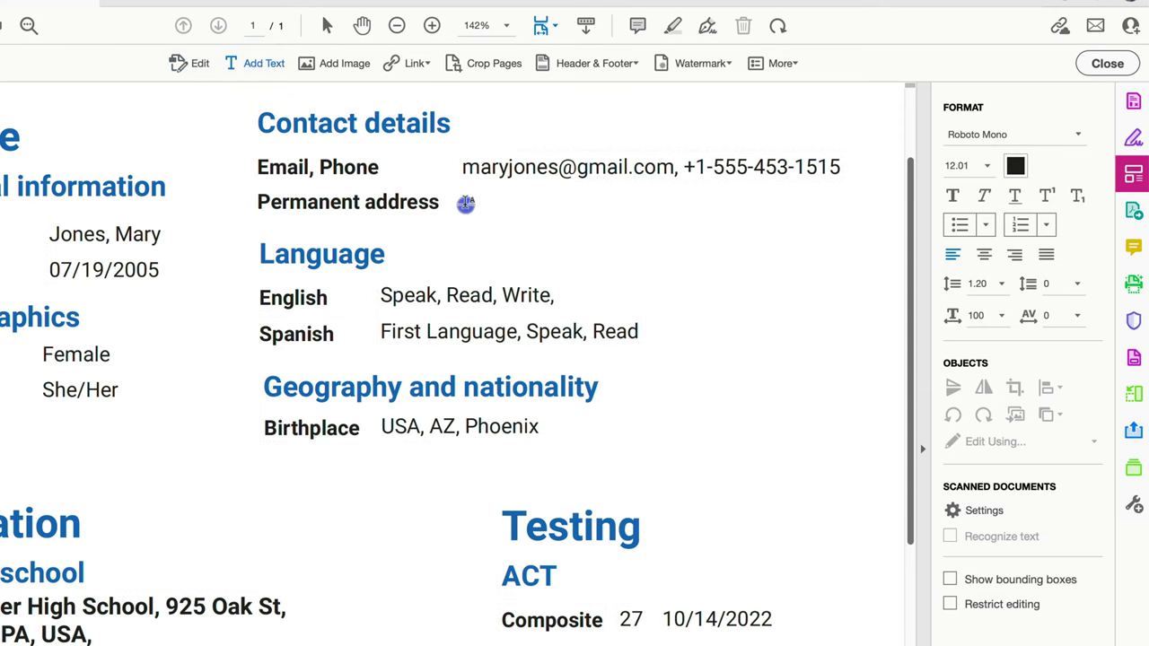
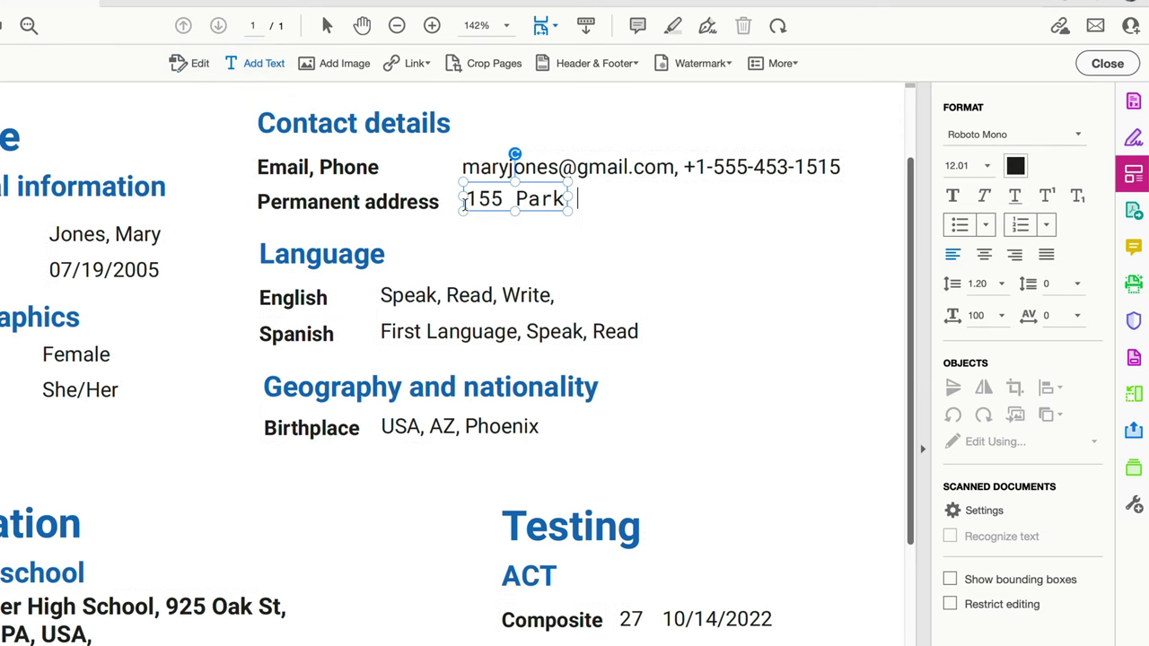
{"action": "triple_click", "coordinate": [513, 200]}
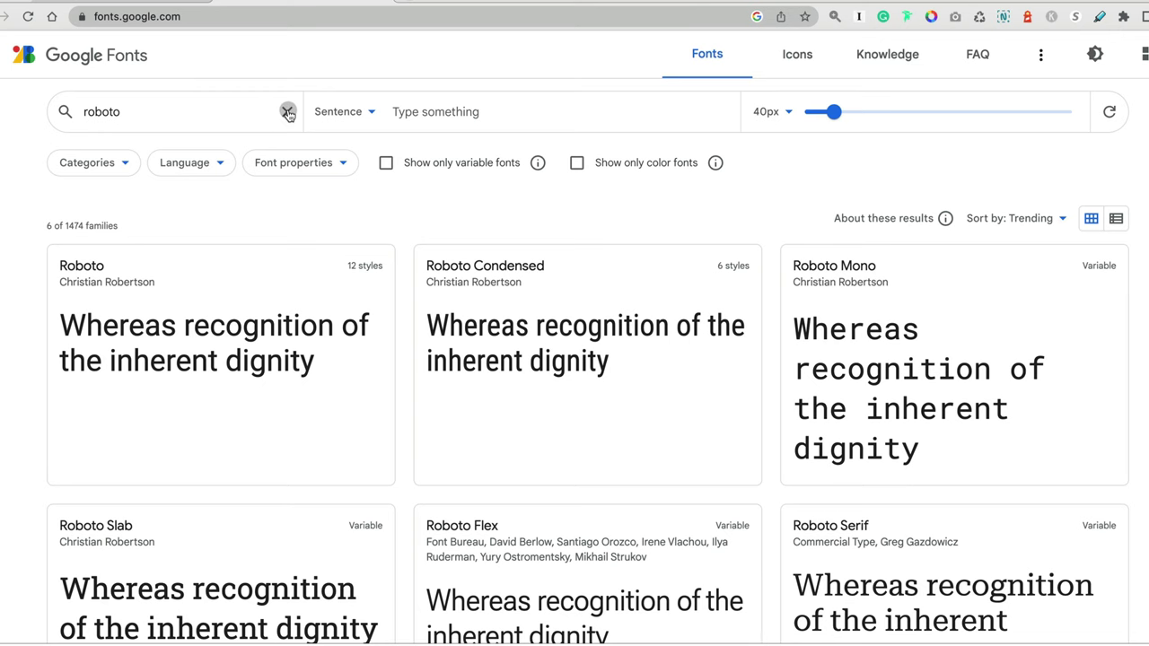
Step: Open the Roboto family page from the 'roboto' search results and browse its styles
{"action": "left_click_drag", "start_coordinate": [210, 110], "coordinate": [74, 111]}
{"action": "left_click", "coordinate": [117, 287]}
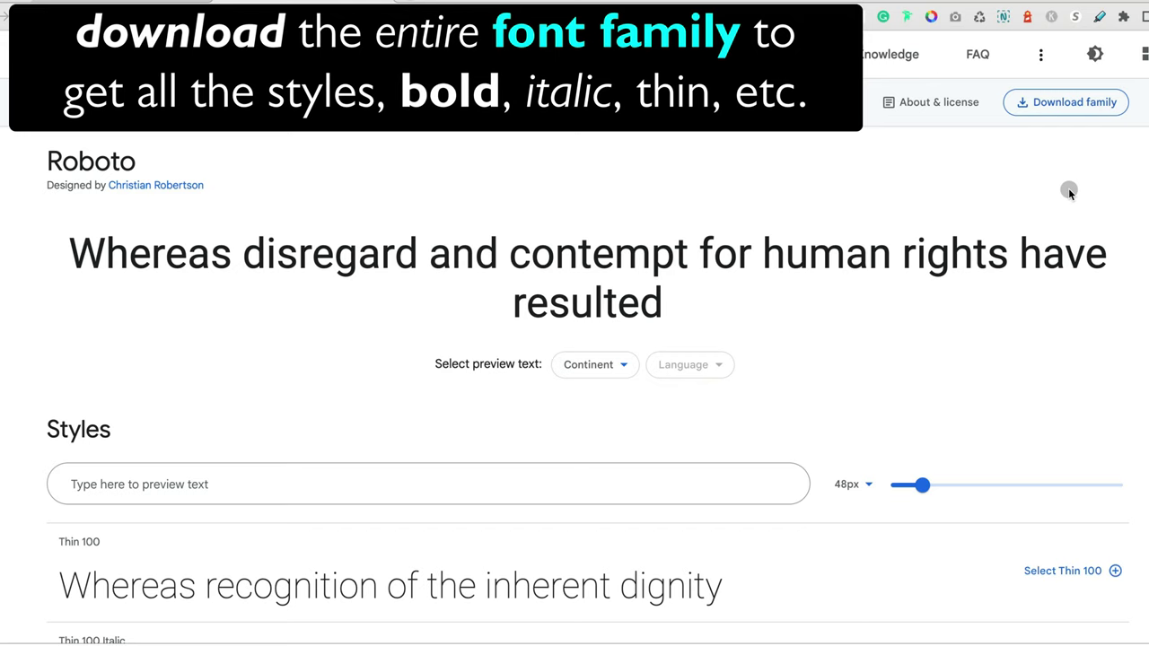
{"action": "scroll", "coordinate": [1068, 190], "scroll_direction": "down", "scroll_amount": 5}
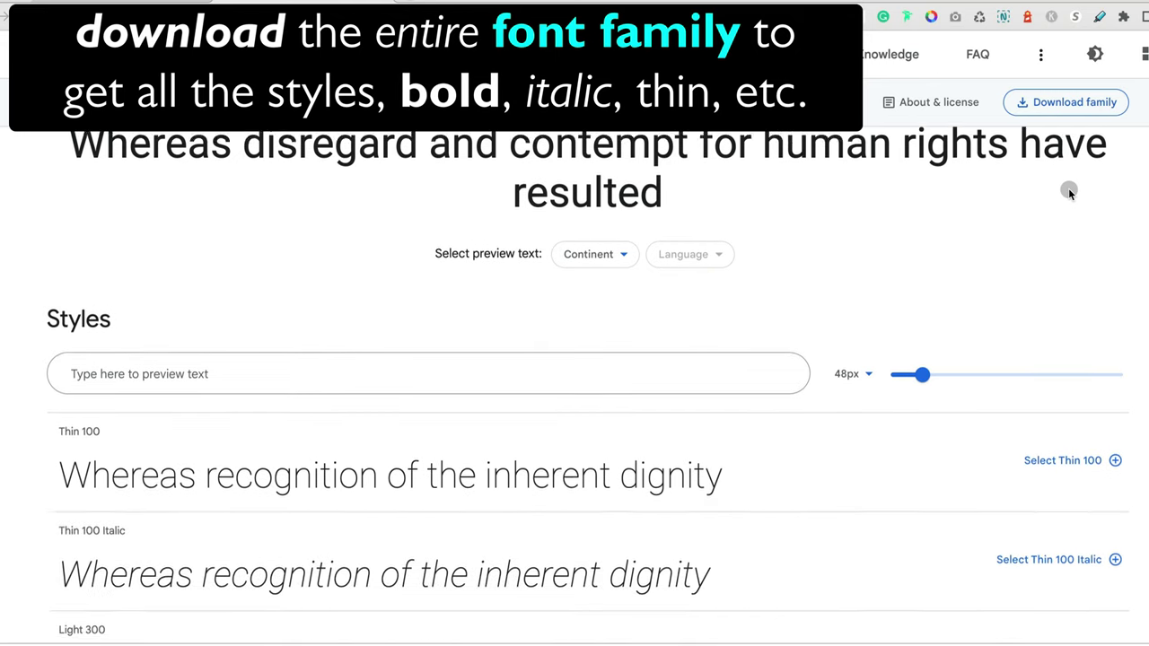
{"action": "scroll", "coordinate": [1068, 191], "scroll_direction": "down", "scroll_amount": 1}
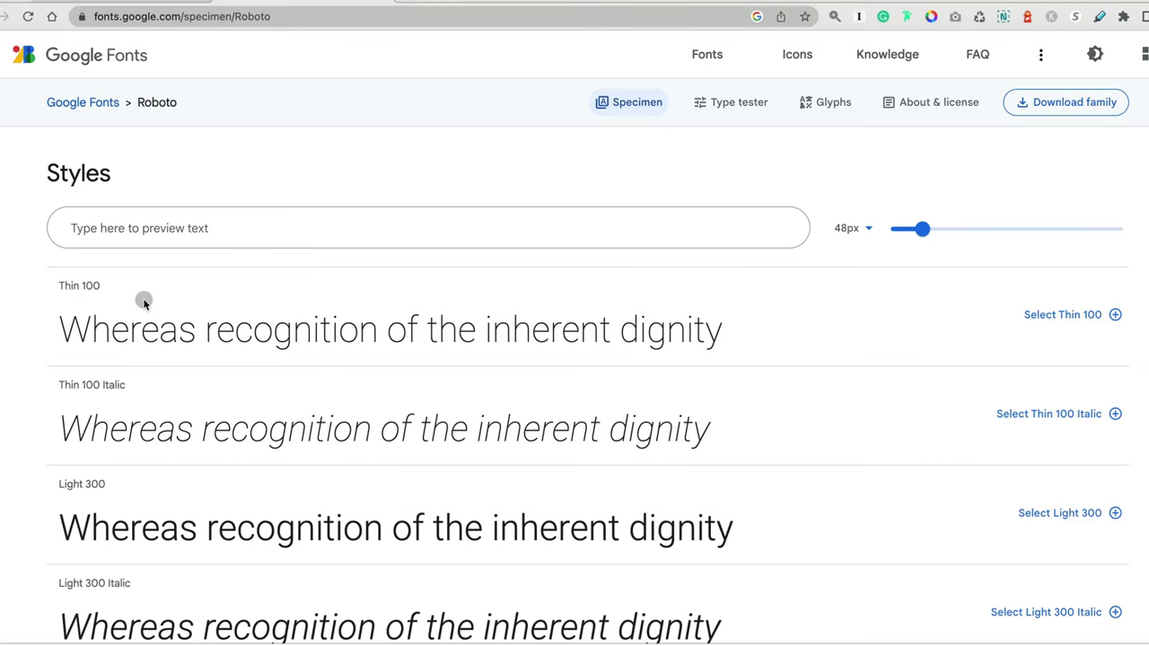
{"action": "scroll", "coordinate": [141, 298], "scroll_direction": "down", "scroll_amount": 5}
{"action": "scroll", "coordinate": [143, 303], "scroll_direction": "down", "scroll_amount": 13}
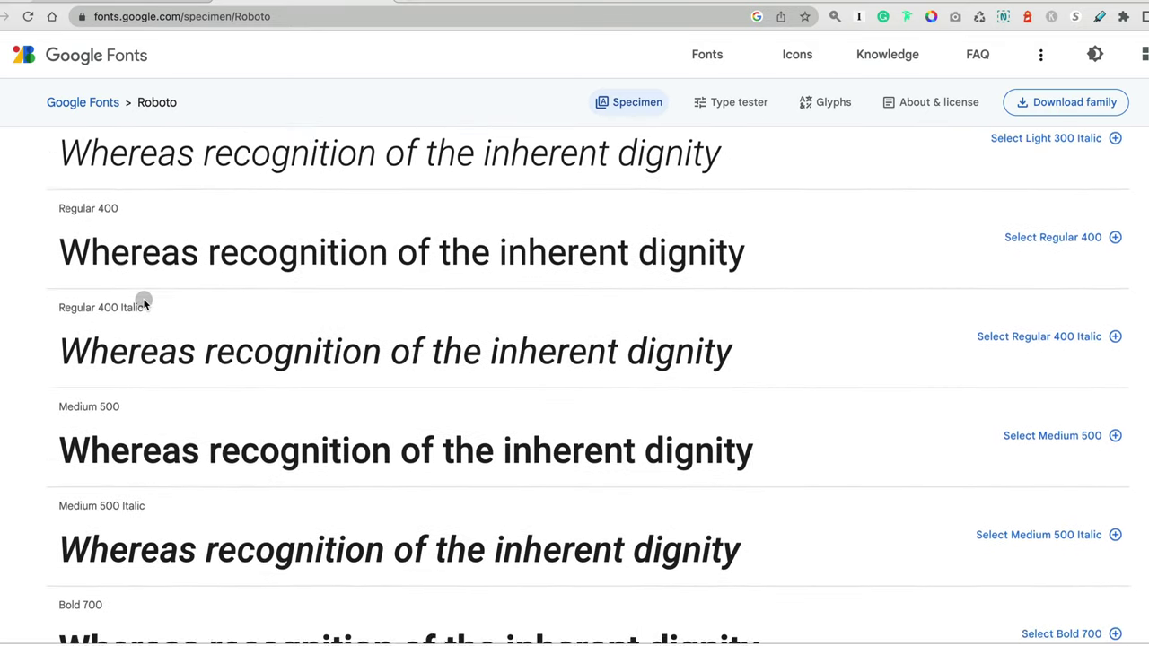
{"action": "scroll", "coordinate": [230, 436], "scroll_direction": "down", "scroll_amount": 2}
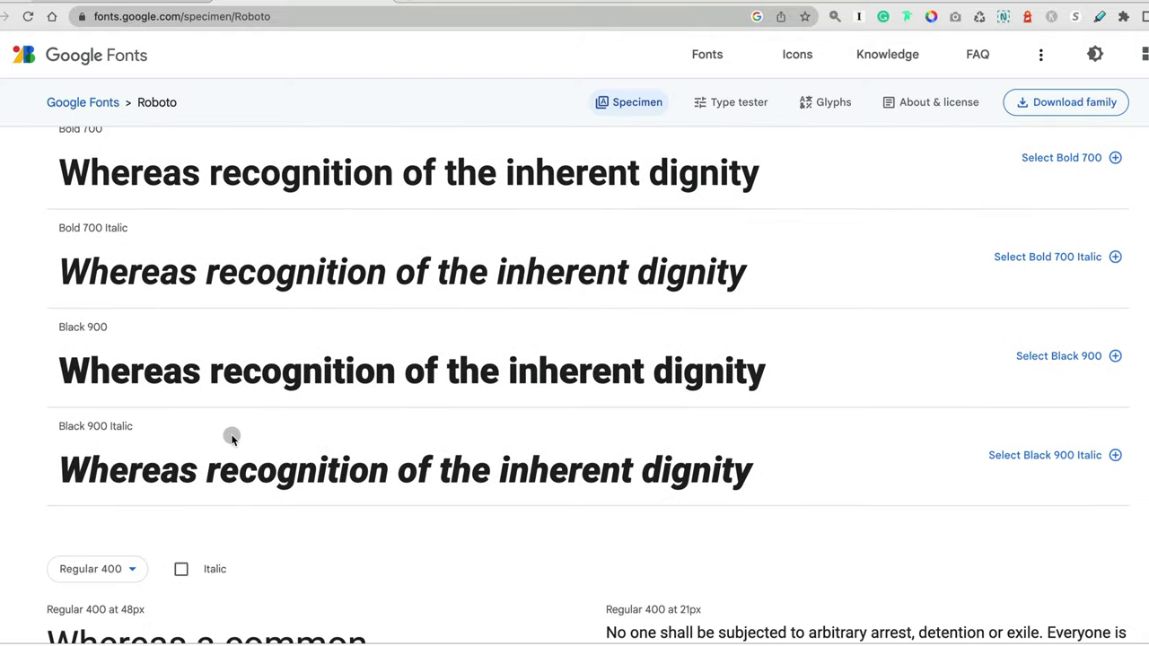
{"action": "scroll", "coordinate": [392, 346], "scroll_direction": "up", "scroll_amount": 18}
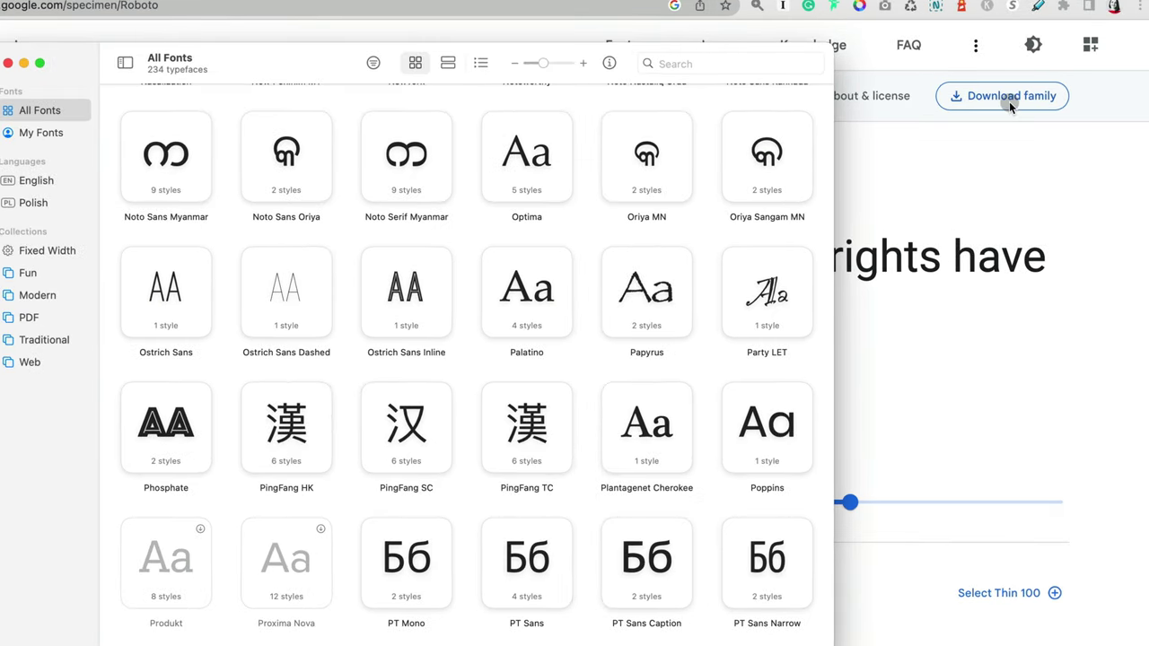
Step: Switch Font Book to list view and activate the inactive Roboto family from its context menu
{"action": "scroll", "coordinate": [403, 166], "scroll_direction": "up", "scroll_amount": 10}
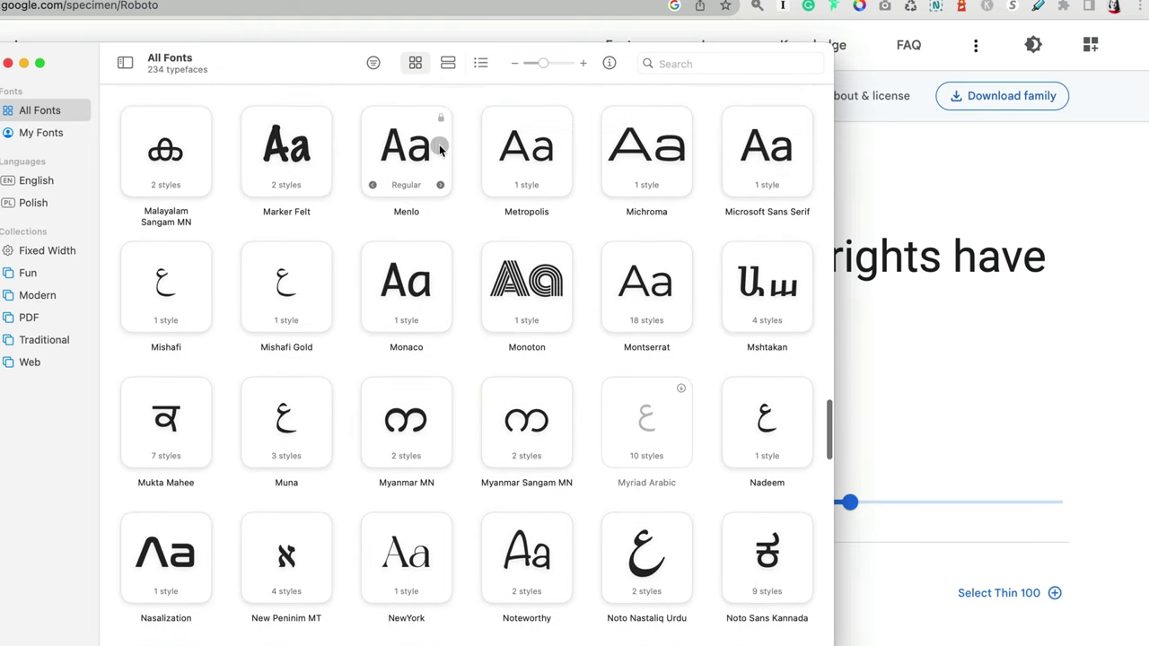
{"action": "left_click", "coordinate": [480, 62]}
{"action": "scroll", "coordinate": [395, 373], "scroll_direction": "up", "scroll_amount": 5}
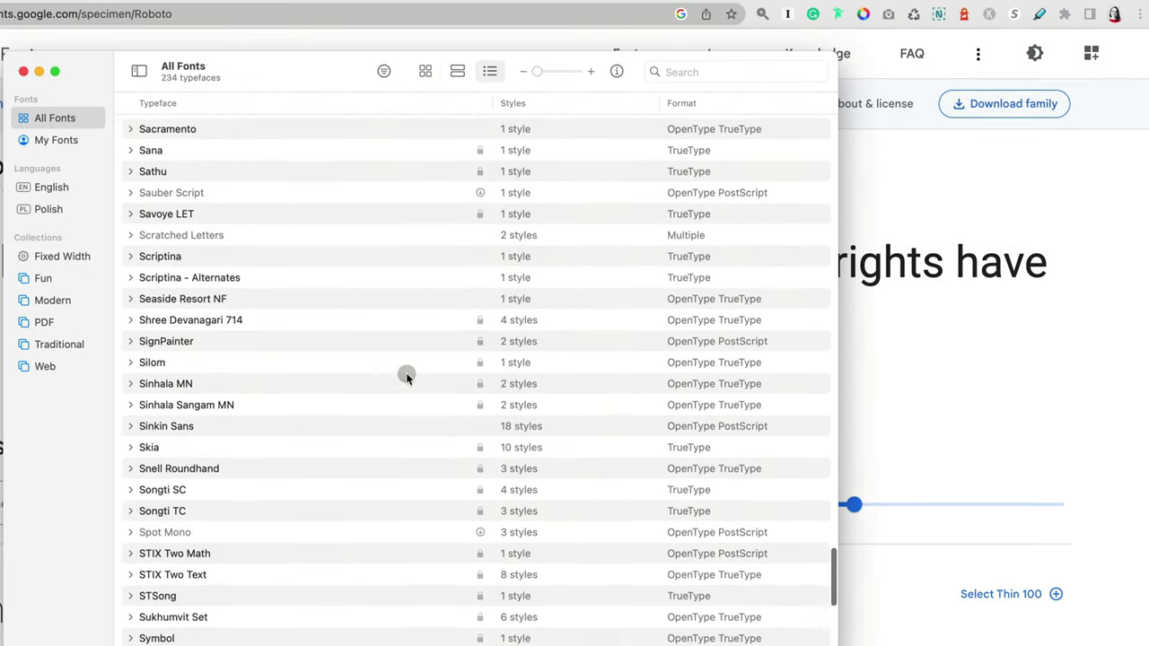
{"action": "scroll", "coordinate": [406, 372], "scroll_direction": "up", "scroll_amount": 9}
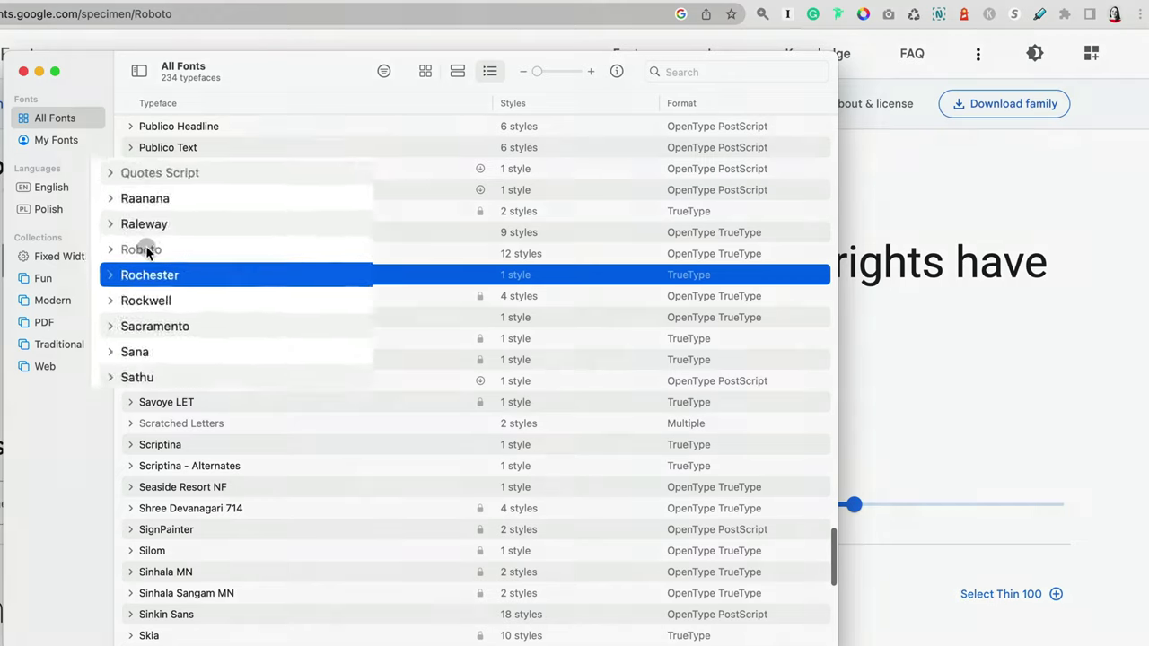
{"action": "left_click", "coordinate": [208, 312]}
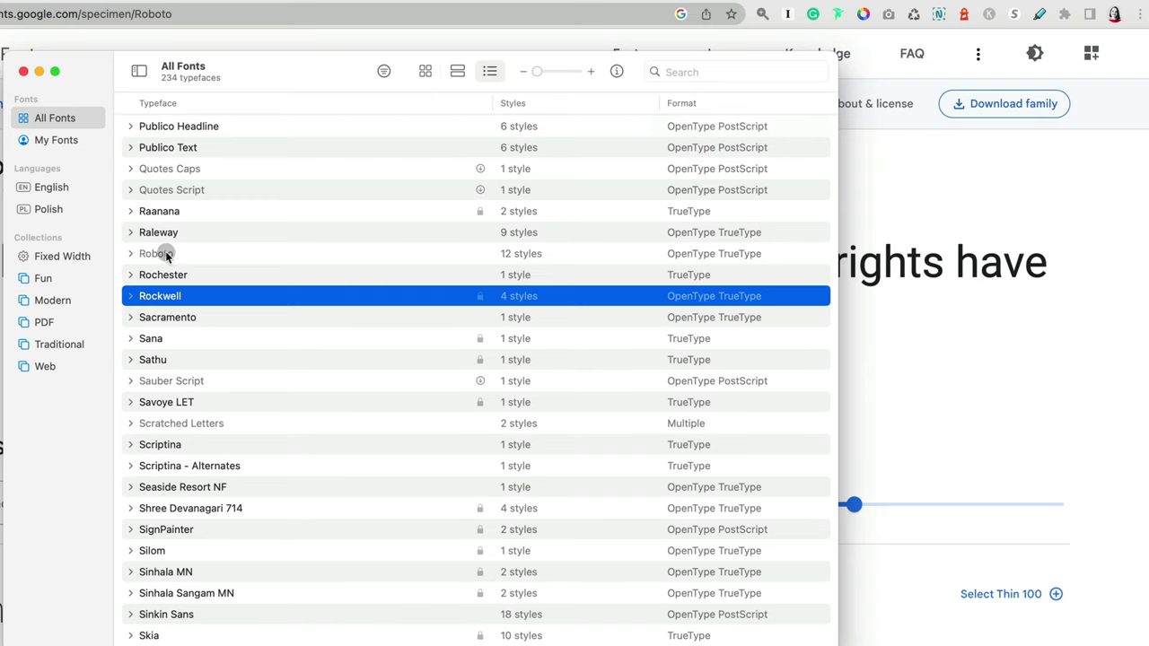
{"action": "left_click", "coordinate": [166, 255]}
{"action": "right_click", "coordinate": [166, 255]}
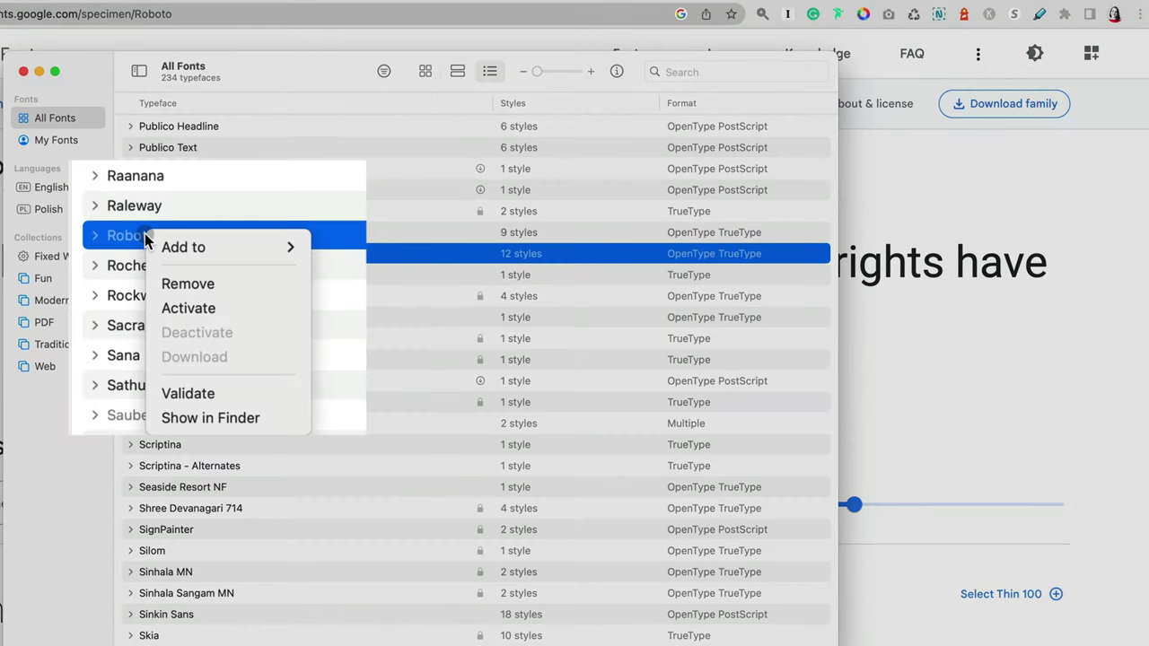
{"action": "left_click", "coordinate": [190, 308]}
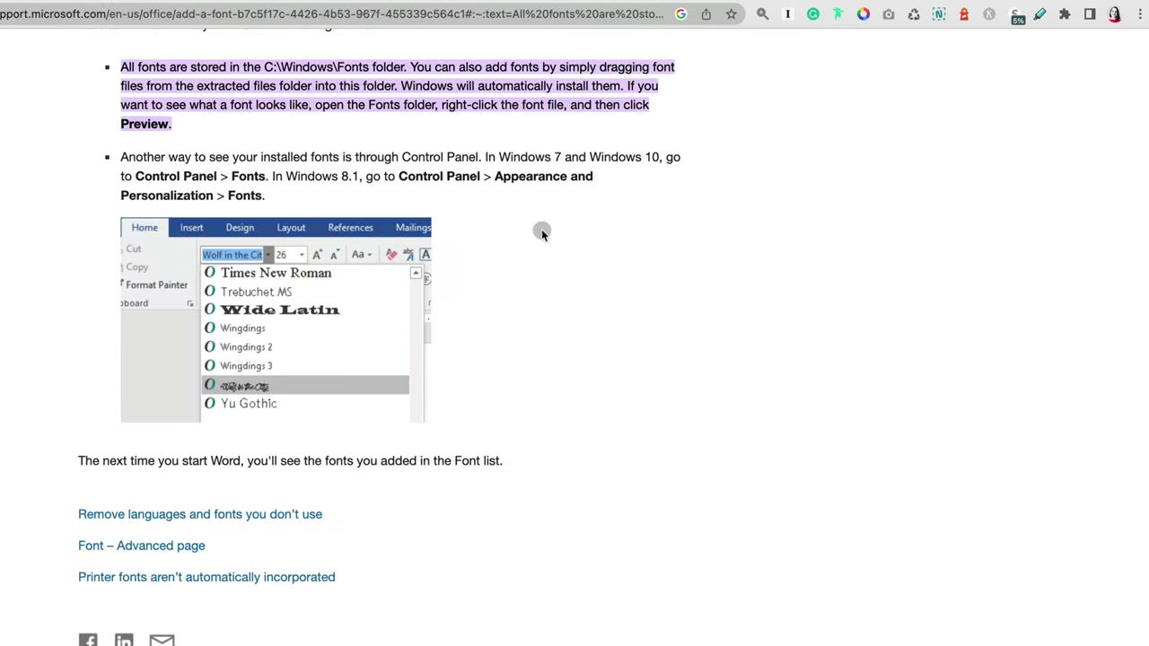
Step: Scroll through the Microsoft Support 'Add a font' article's installation steps
{"action": "scroll", "coordinate": [543, 197], "scroll_direction": "up", "scroll_amount": 15}
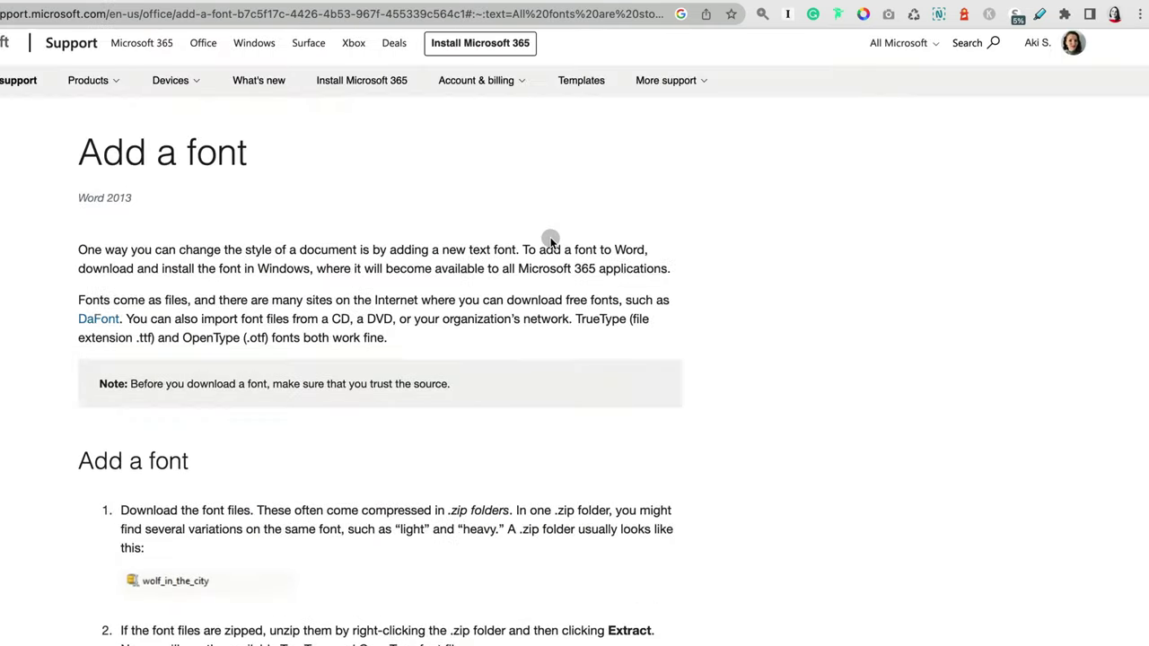
{"action": "scroll", "coordinate": [546, 239], "scroll_direction": "down", "scroll_amount": 4}
{"action": "scroll", "coordinate": [550, 237], "scroll_direction": "down", "scroll_amount": 1}
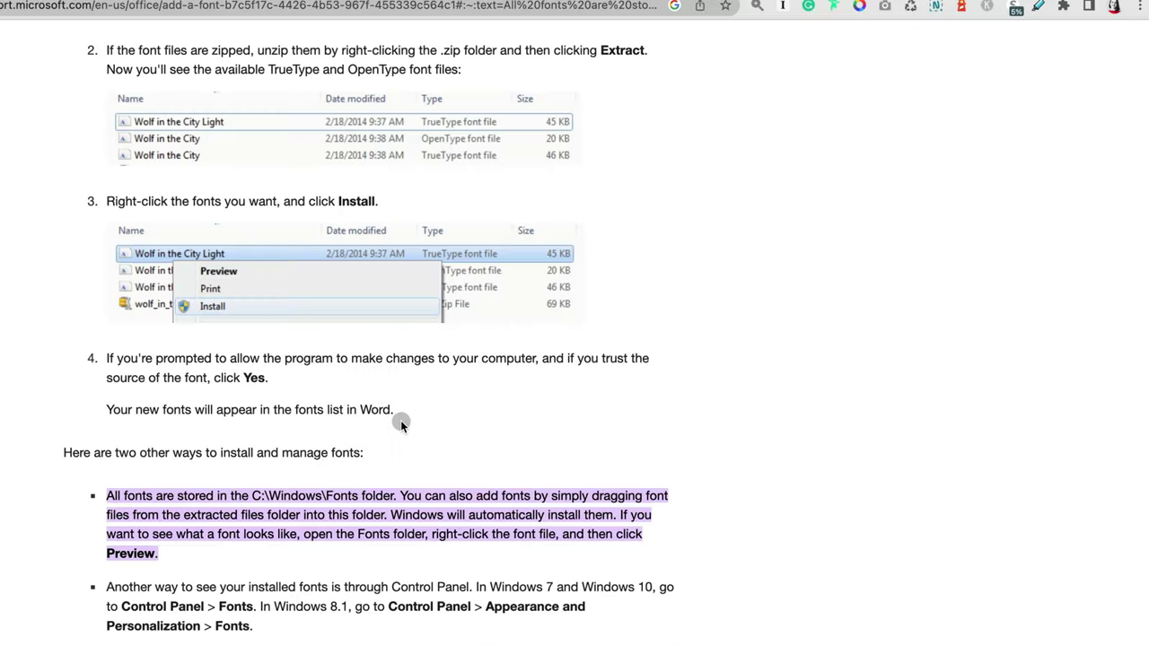
{"action": "scroll", "coordinate": [400, 422], "scroll_direction": "down", "scroll_amount": 6}
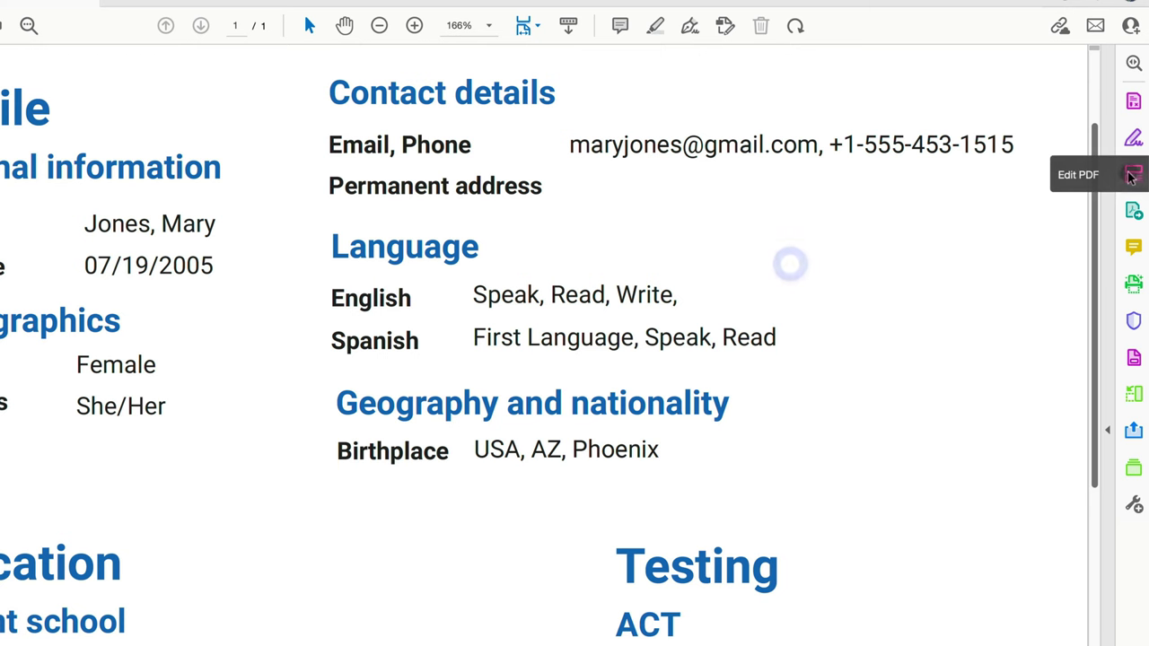
Step: In Edit PDF, add a new street address line after the phone number in the email and phone box
{"action": "left_click", "coordinate": [1133, 174]}
{"action": "left_click", "coordinate": [803, 166]}
{"action": "left_click_drag", "start_coordinate": [803, 166], "coordinate": [836, 167]}
{"action": "left_click", "coordinate": [838, 167]}
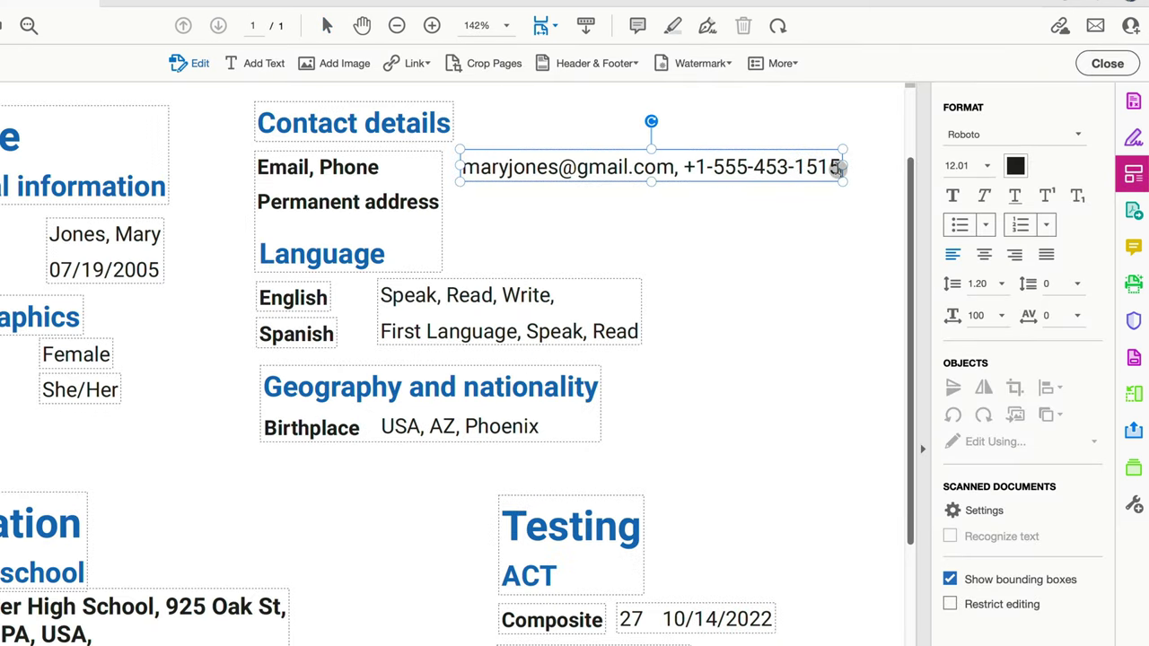
{"action": "key", "text": "Return"}
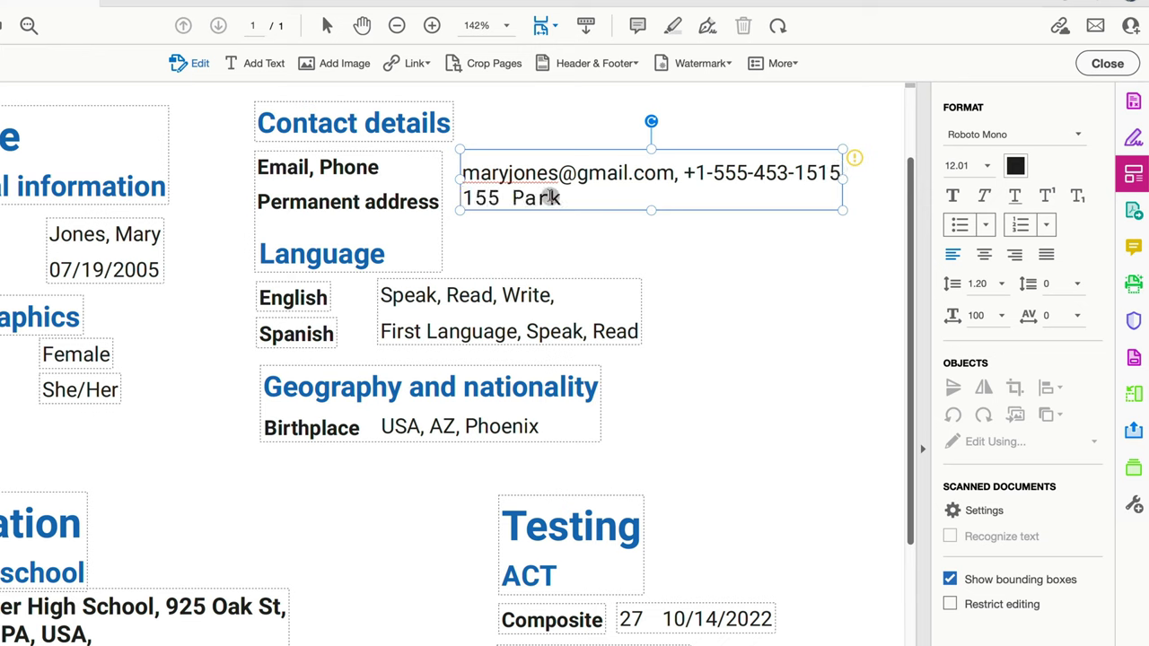
Step: Select the typed address and change its font to Roboto Slab
{"action": "left_click_drag", "start_coordinate": [562, 197], "coordinate": [462, 198]}
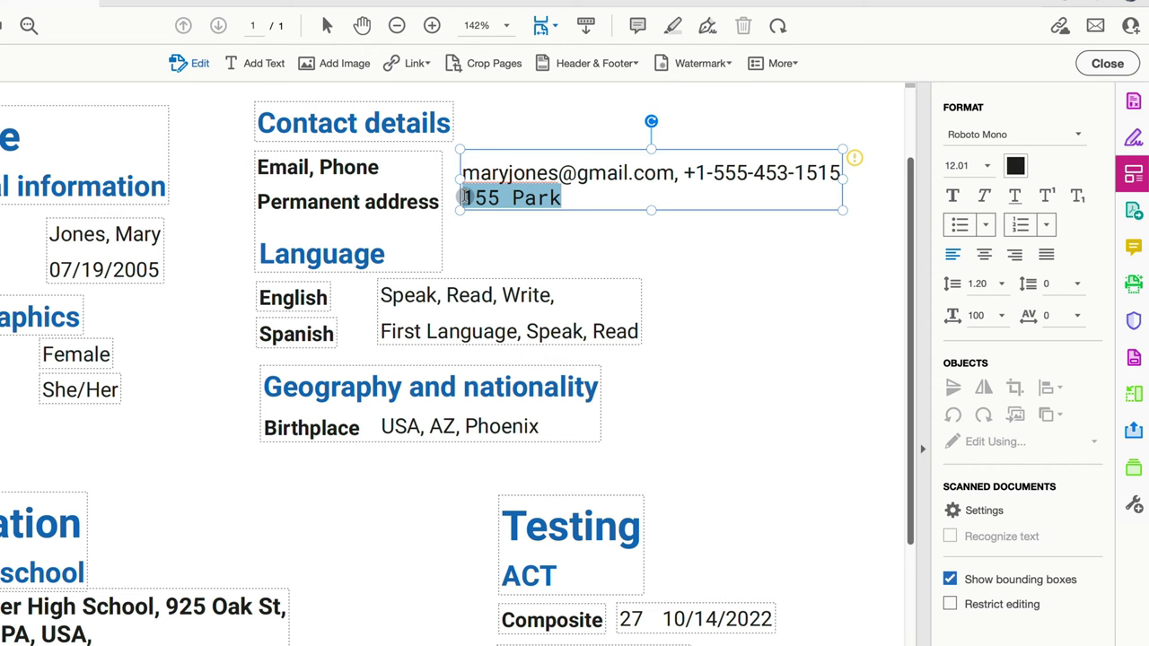
{"action": "left_click", "coordinate": [1078, 136]}
{"action": "key", "text": "Down"}
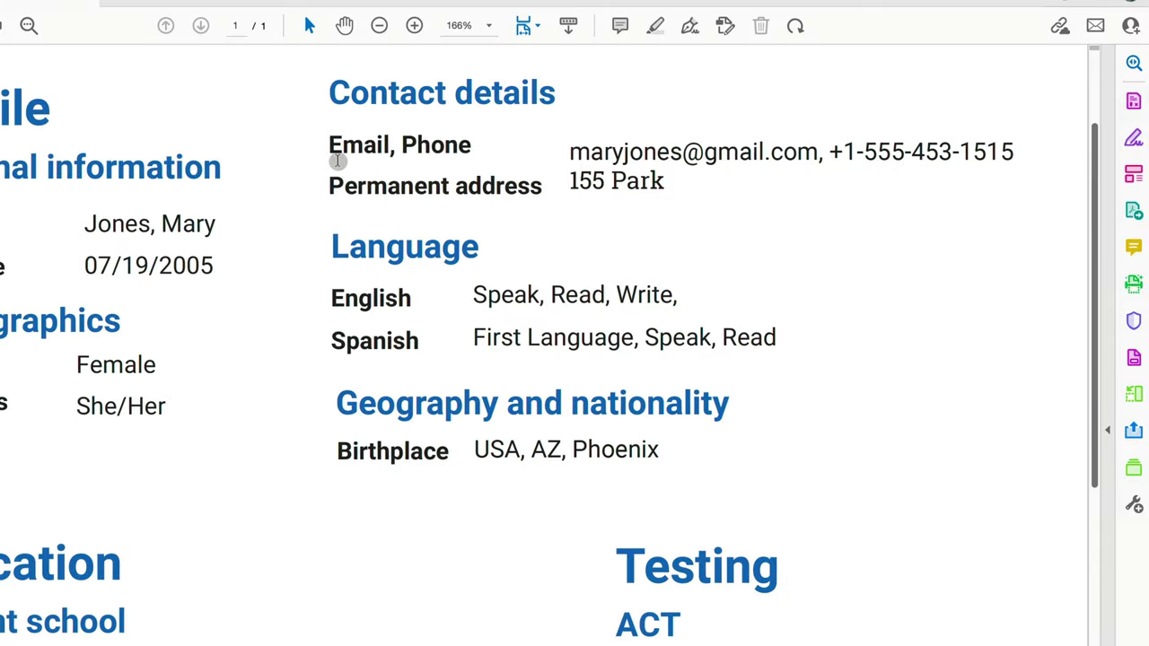
Step: Close the resume without saving, reopen Common App _ Common App All copy.pdf, and enable Edit PDF
{"action": "key", "text": "super+q"}
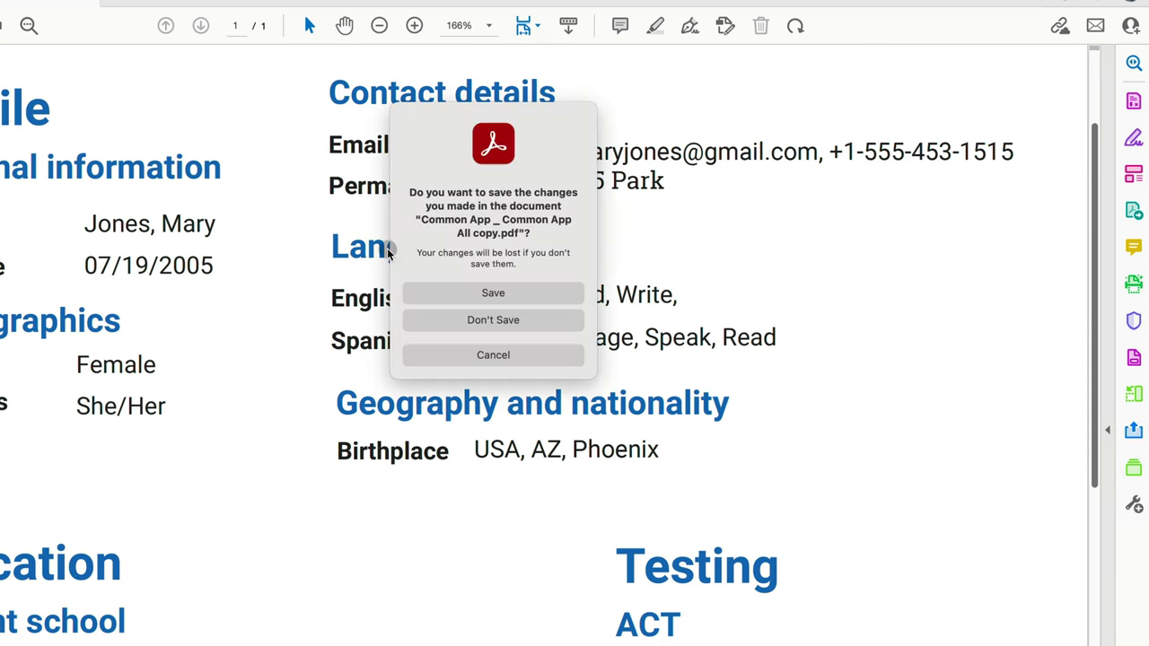
{"action": "left_click", "coordinate": [512, 320]}
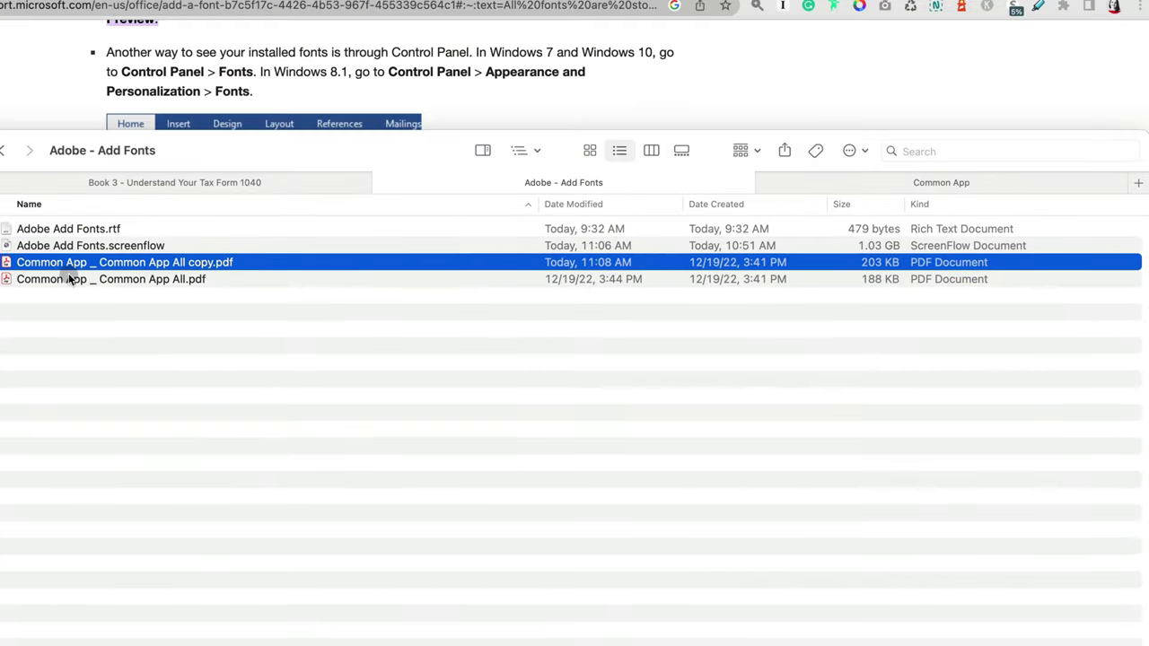
{"action": "double_click", "coordinate": [7, 262]}
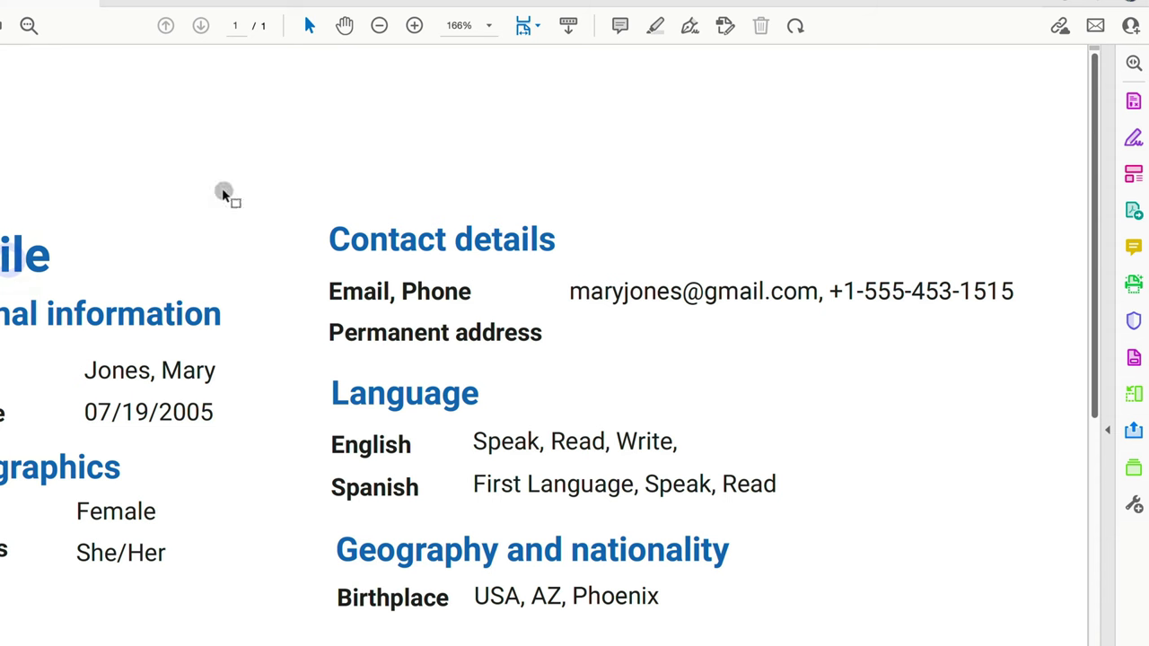
{"action": "scroll", "coordinate": [458, 295], "scroll_direction": "down", "scroll_amount": 4}
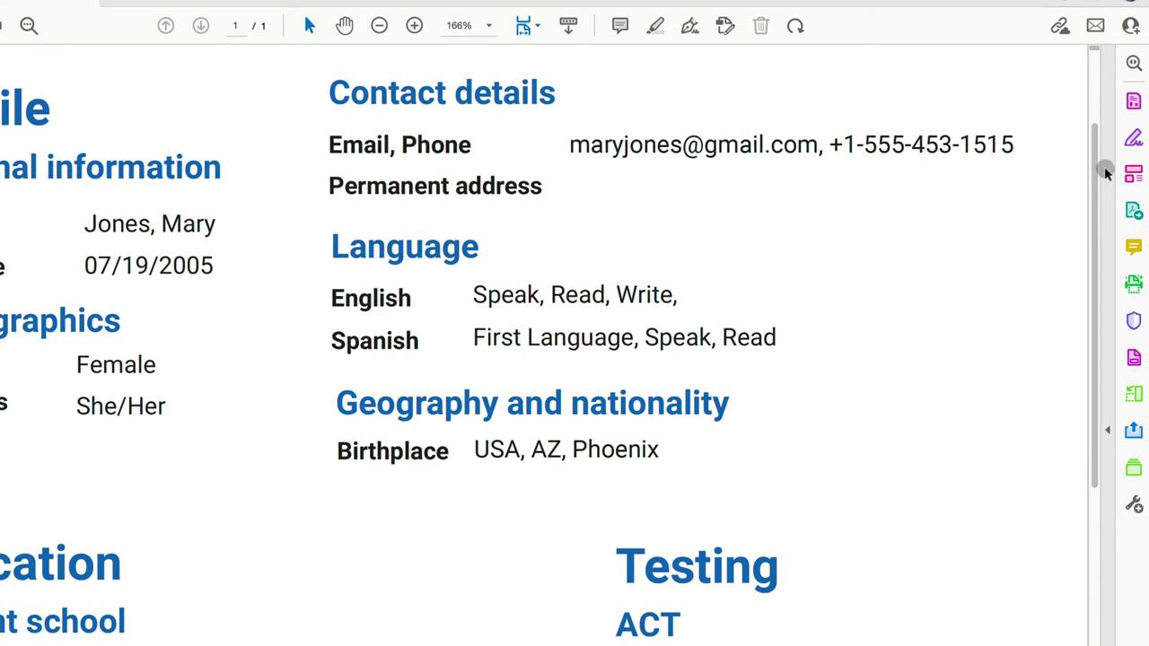
{"action": "left_click", "coordinate": [1132, 174]}
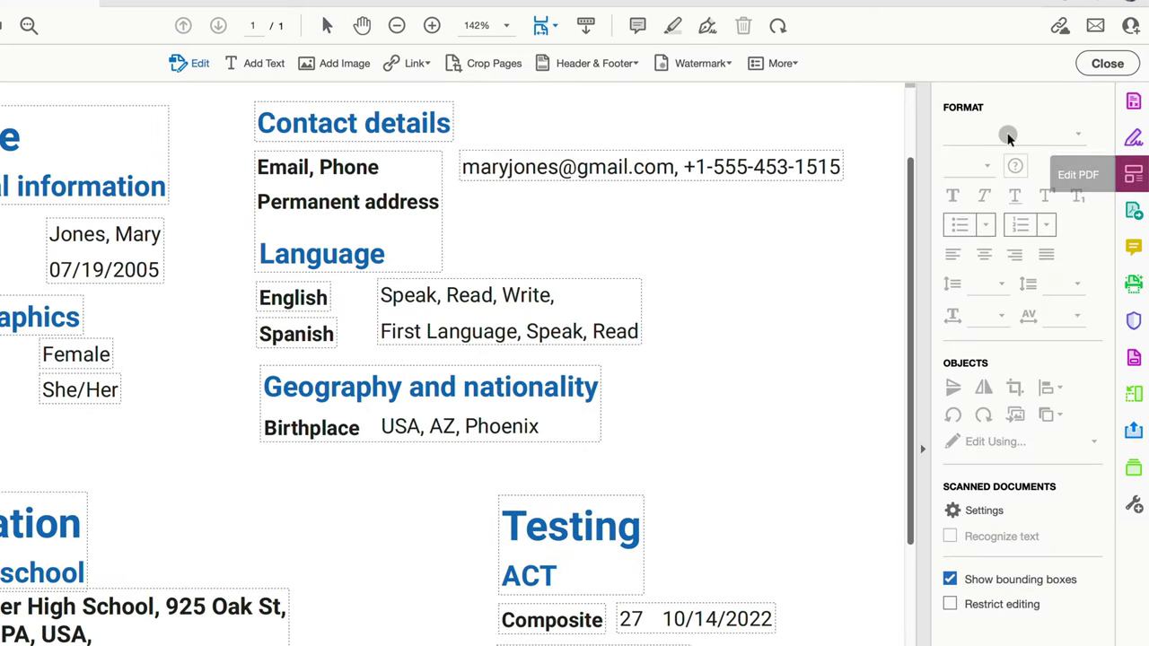
Step: Add a Roboto text box holding the street address right of Permanent address, then select it
{"action": "left_click", "coordinate": [266, 64]}
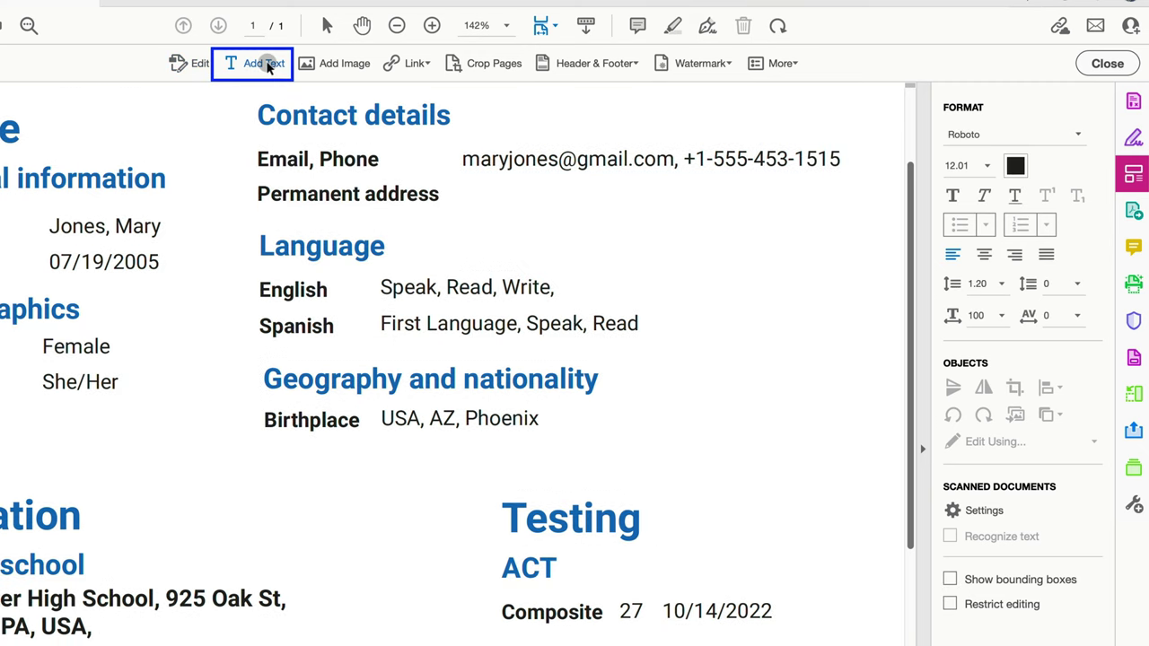
{"action": "left_click", "coordinate": [466, 195]}
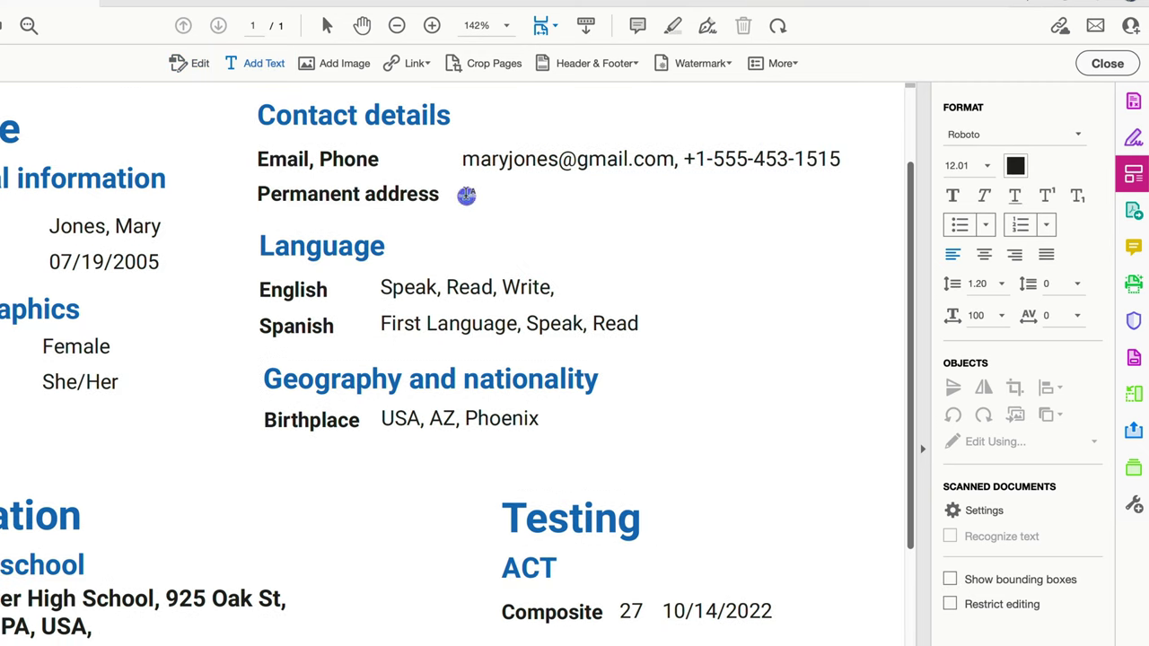
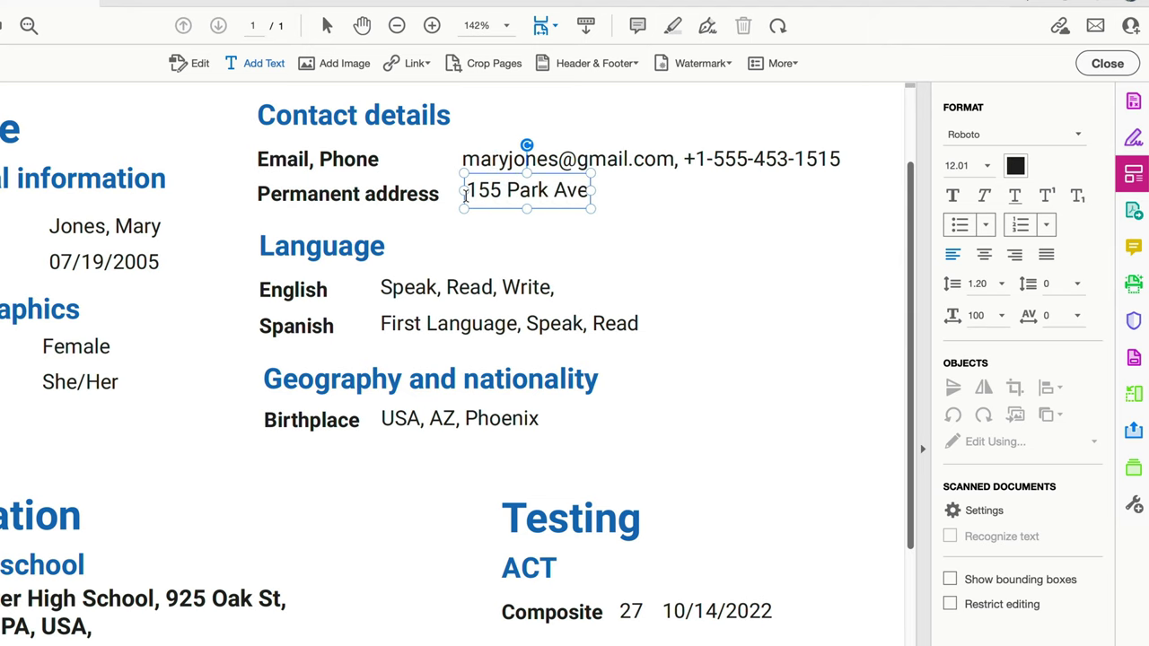
{"action": "key", "text": "ctrl+a"}
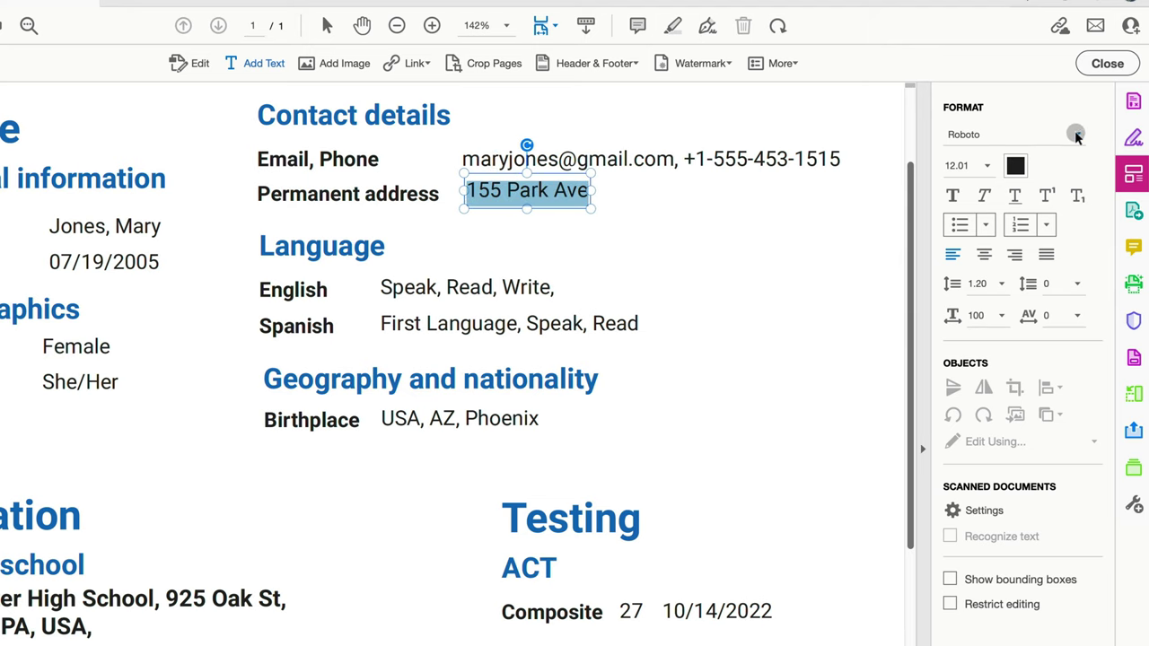
{"action": "scroll", "coordinate": [742, 257], "scroll_direction": "up", "scroll_amount": 2}
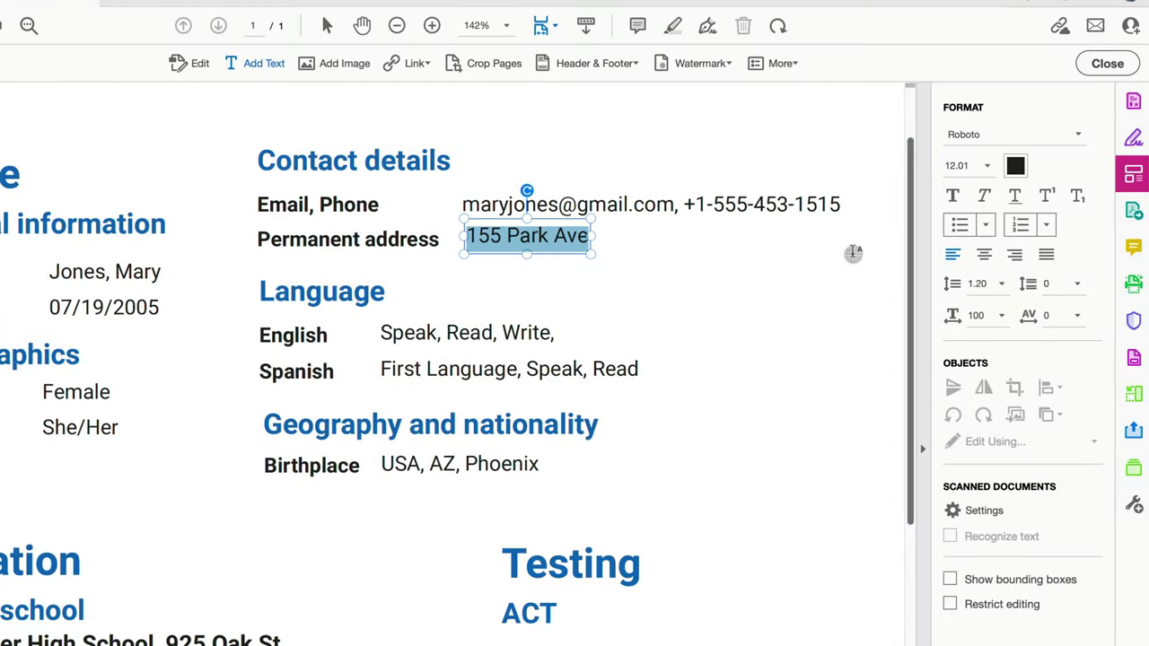
{"action": "left_click", "coordinate": [631, 209]}
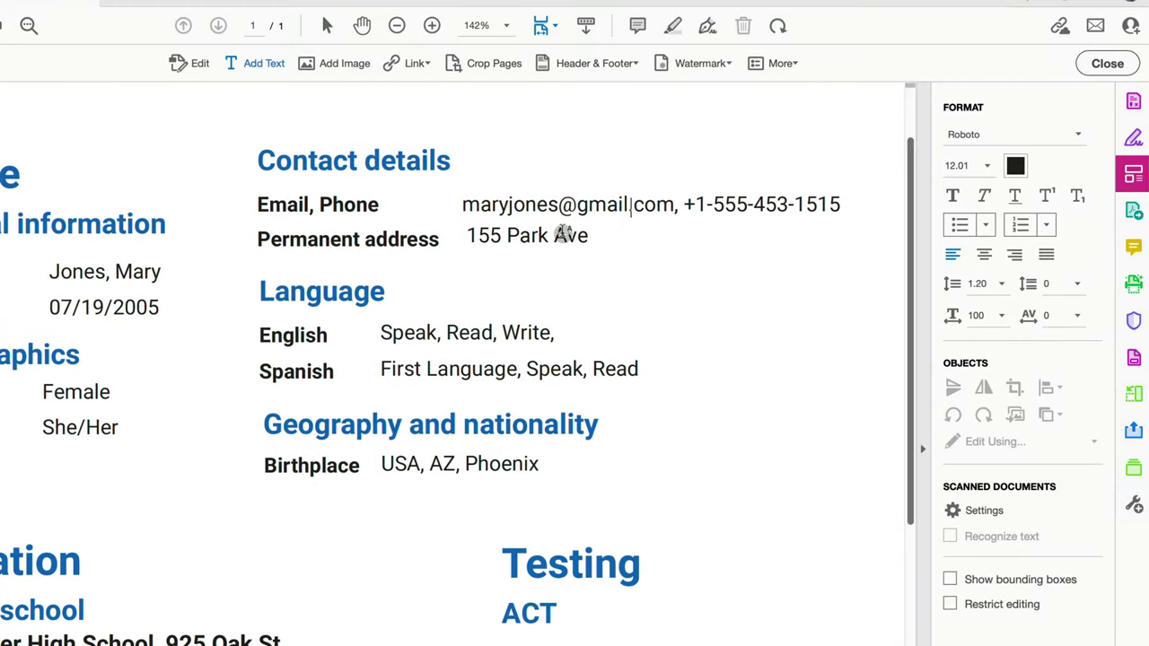
{"action": "left_click", "coordinate": [585, 241]}
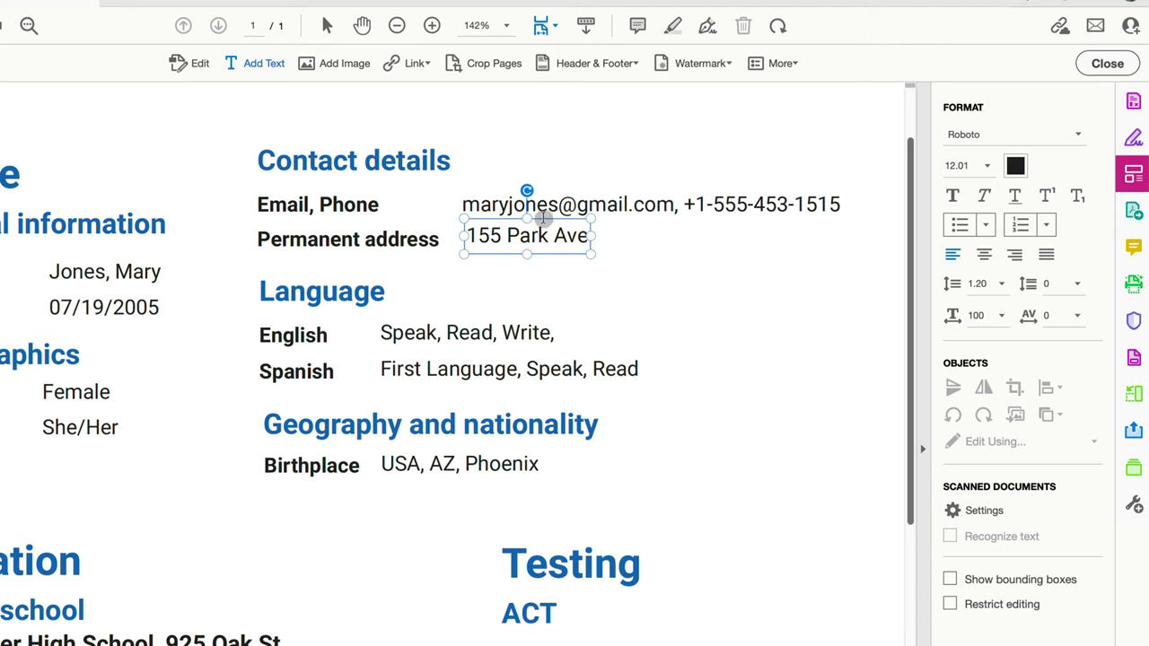
Step: Place the address box beside the Language heading, nudged slightly right, and delete one e-mail letter
{"action": "left_click_drag", "start_coordinate": [543, 218], "coordinate": [541, 270]}
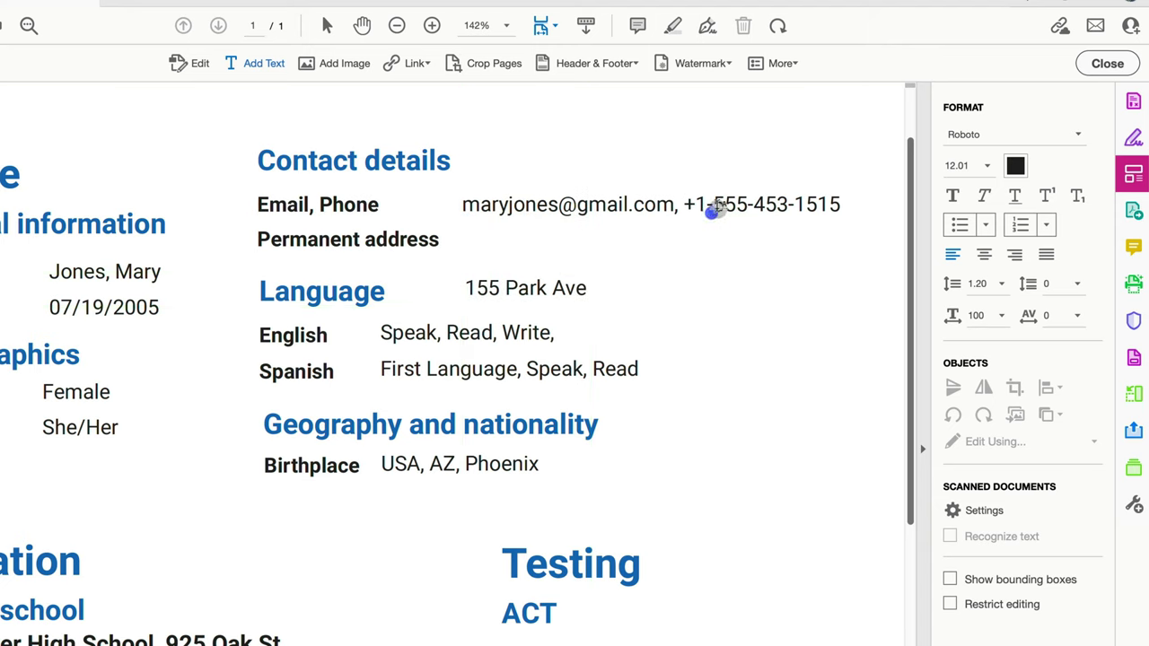
{"action": "left_click", "coordinate": [834, 205]}
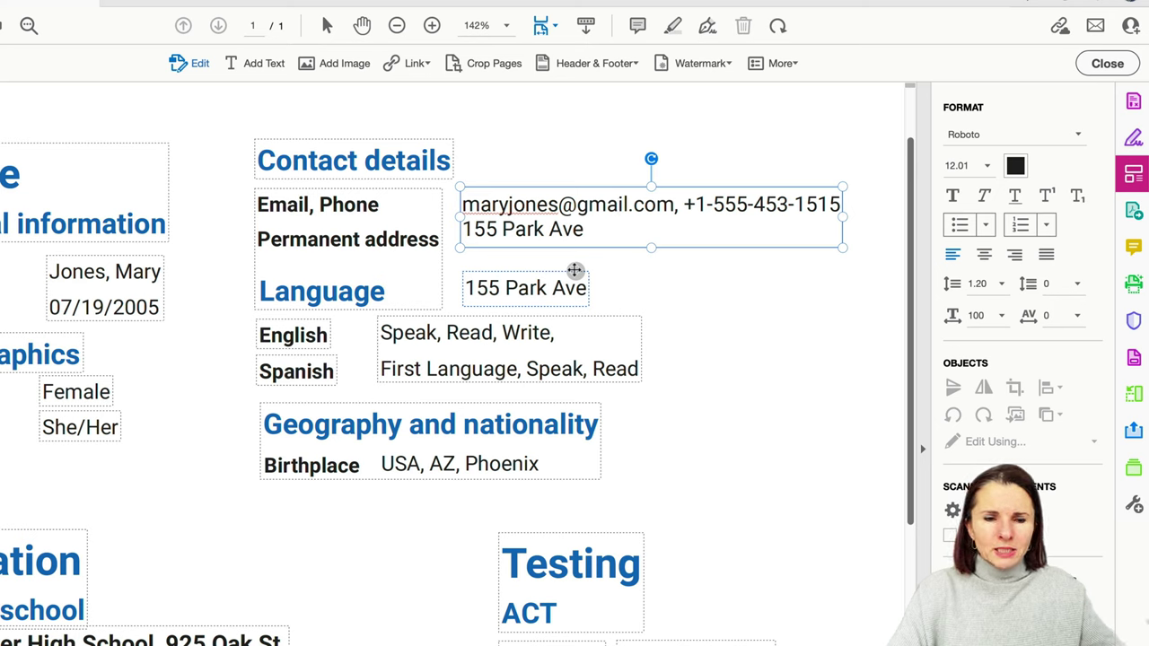
{"action": "left_click_drag", "start_coordinate": [574, 270], "coordinate": [600, 271]}
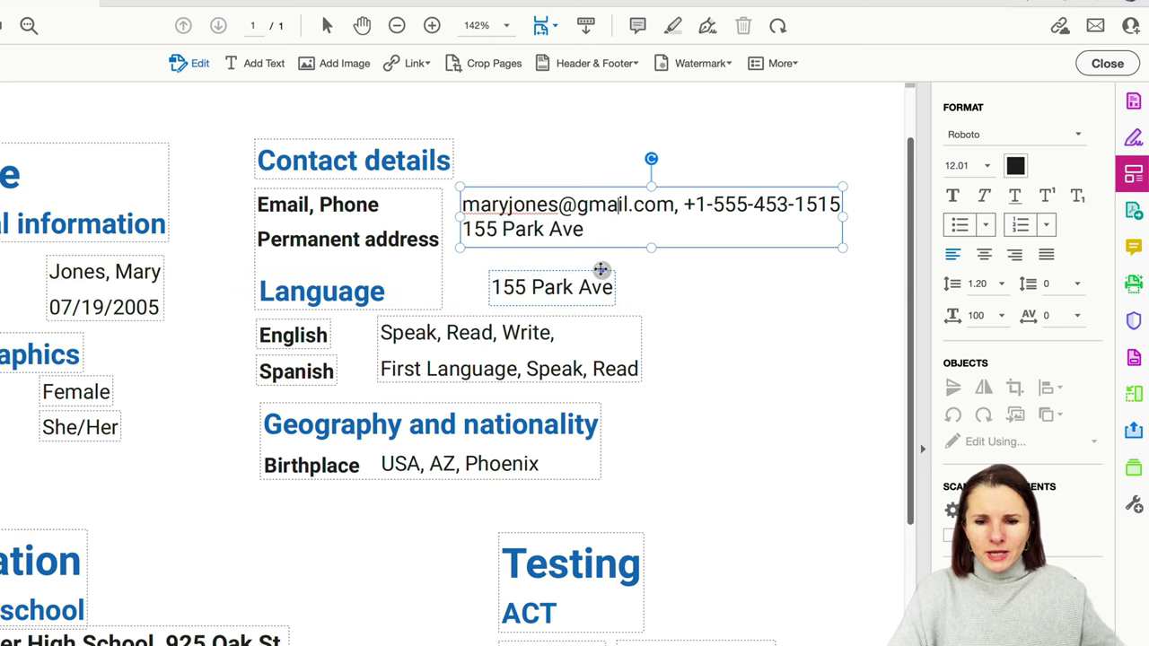
{"action": "key", "text": "BackSpace"}
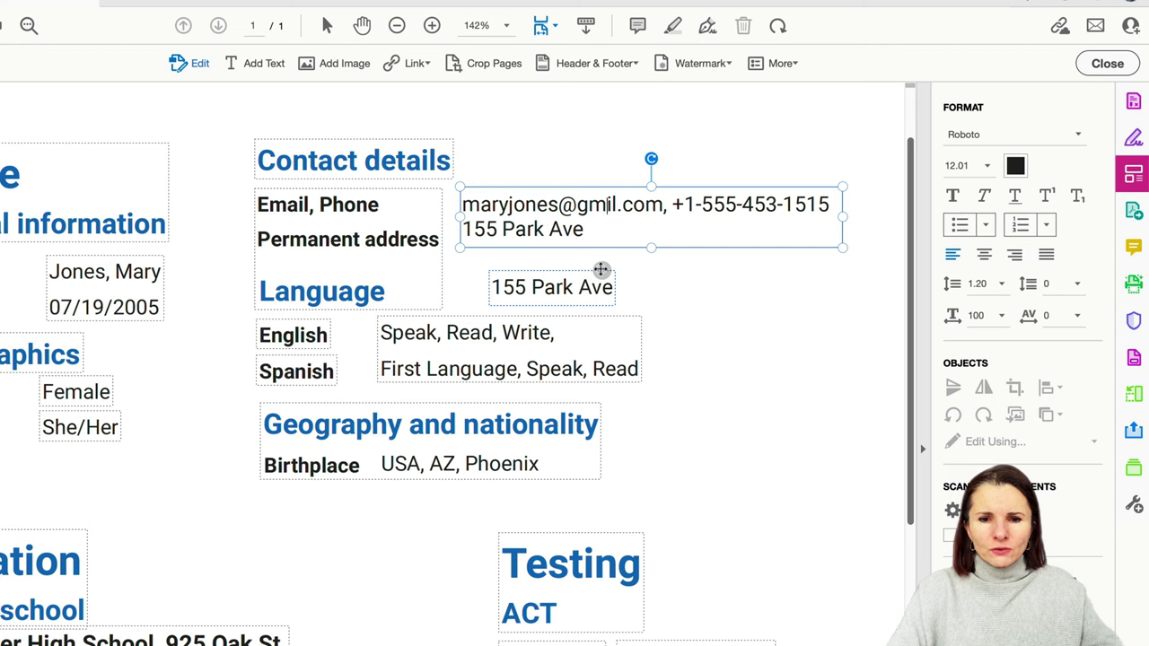